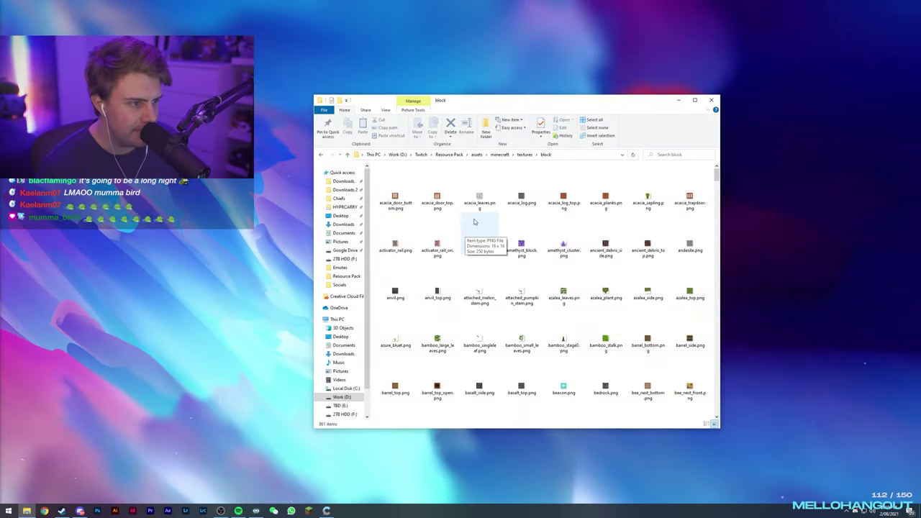
View the acacia_door_bottom.png block texture, close it, and return to the textures folder
double_click(395, 193)
scroll(539, 121, "up", 3)
left_click(614, 55)
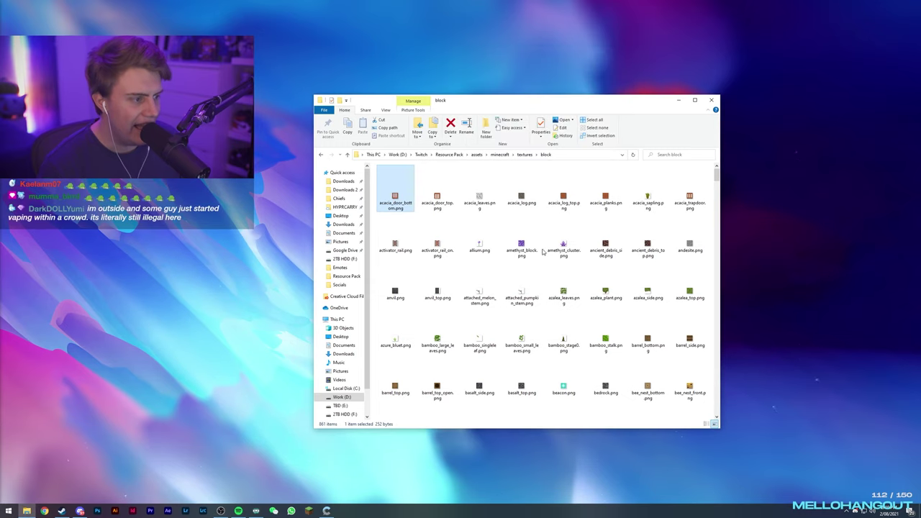
left_click(522, 155)
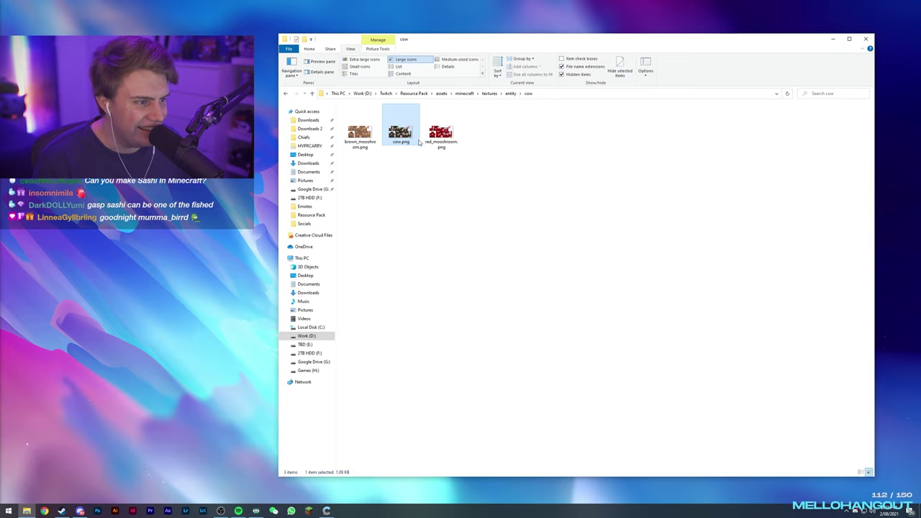
Open cow.png from the entity/cow folder in Paint and reposition and resize its window
left_click_drag(391, 12, 391, 44)
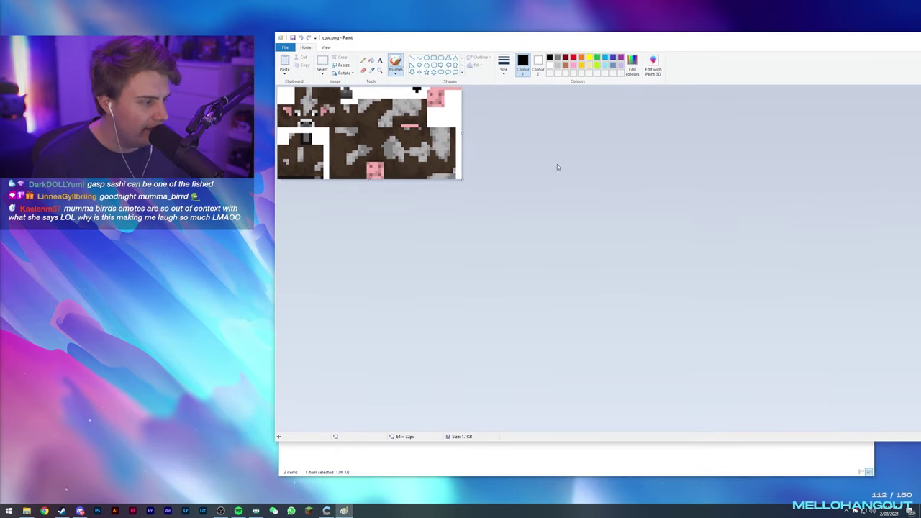
left_click_drag(626, 41, 518, 45)
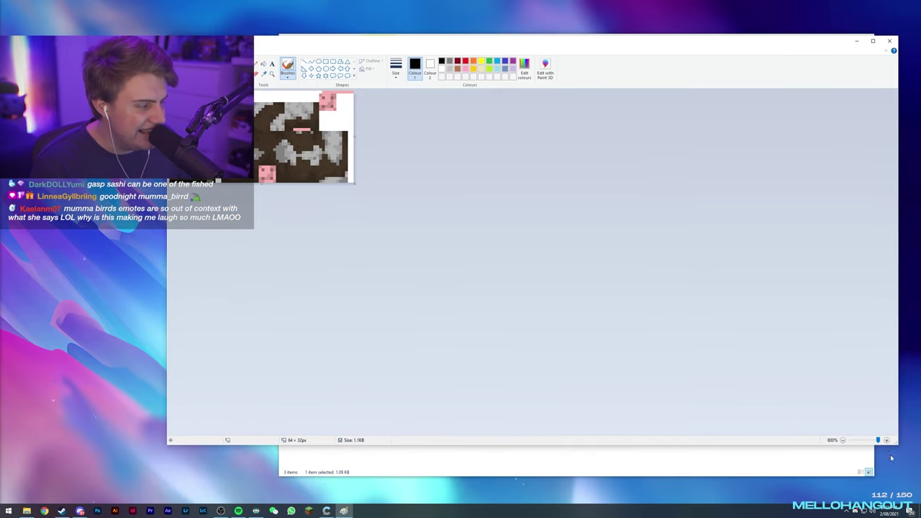
mouse_move(894, 443)
left_mouse_down()
mouse_move(744, 453)
mouse_move(777, 462)
left_mouse_up()
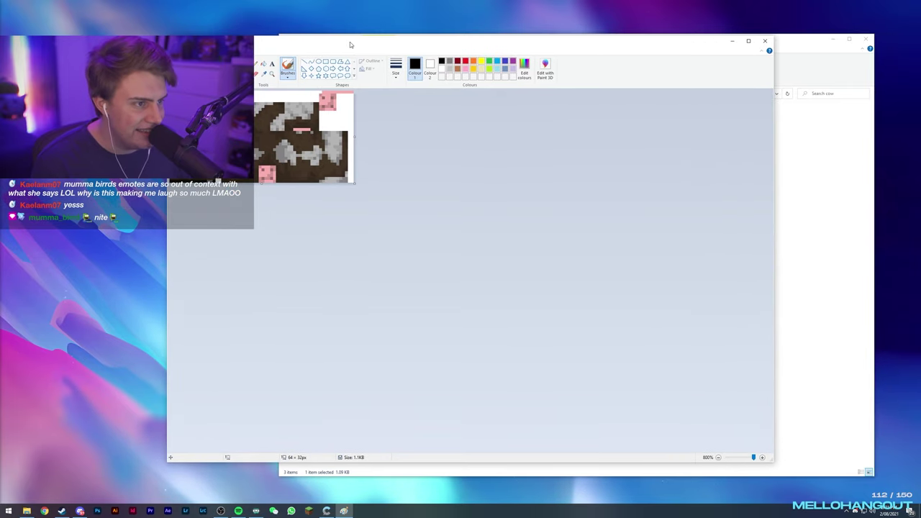
left_click_drag(352, 45, 460, 46)
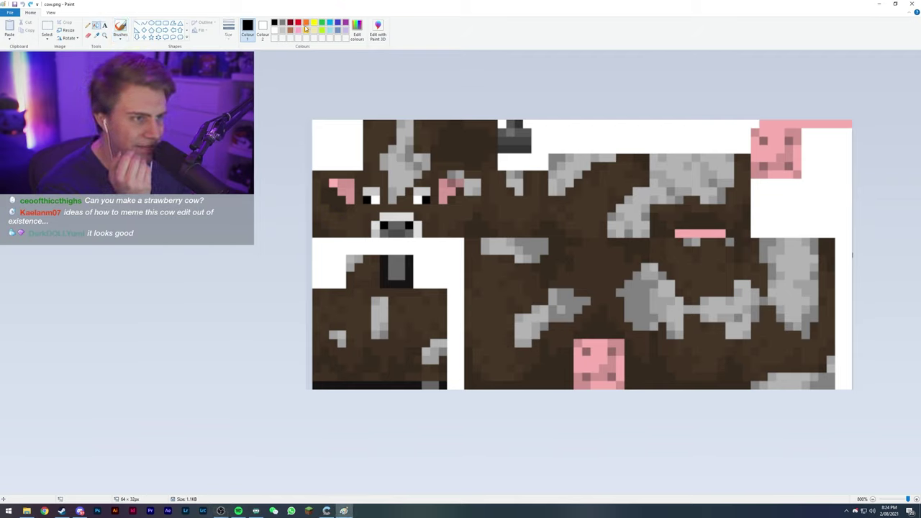
Flood-fill the brown head and body areas of the cow texture with dark red and recolour the joined area pink
left_click_drag(506, 214, 457, 213)
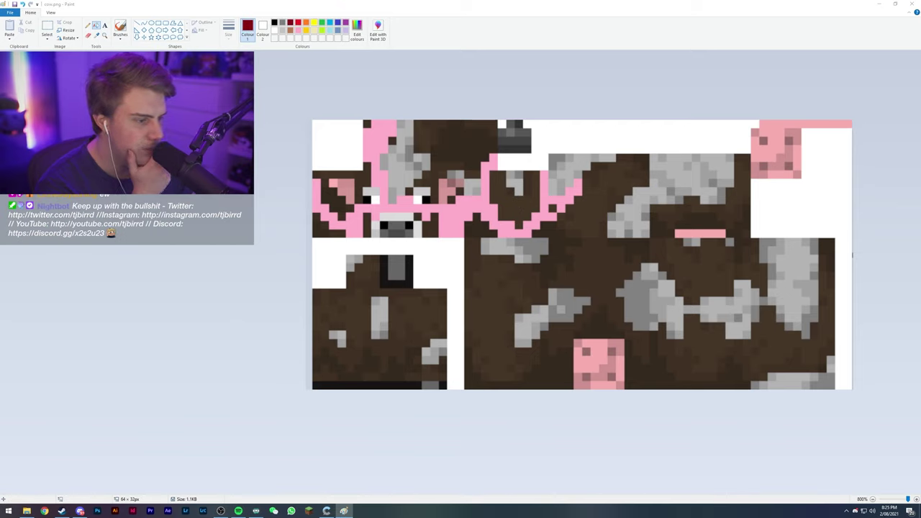
left_click(462, 216)
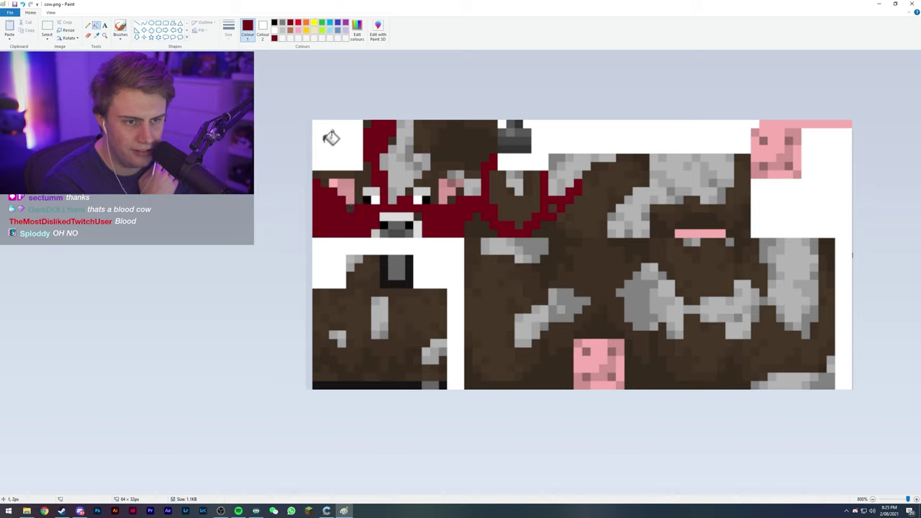
left_click(420, 144)
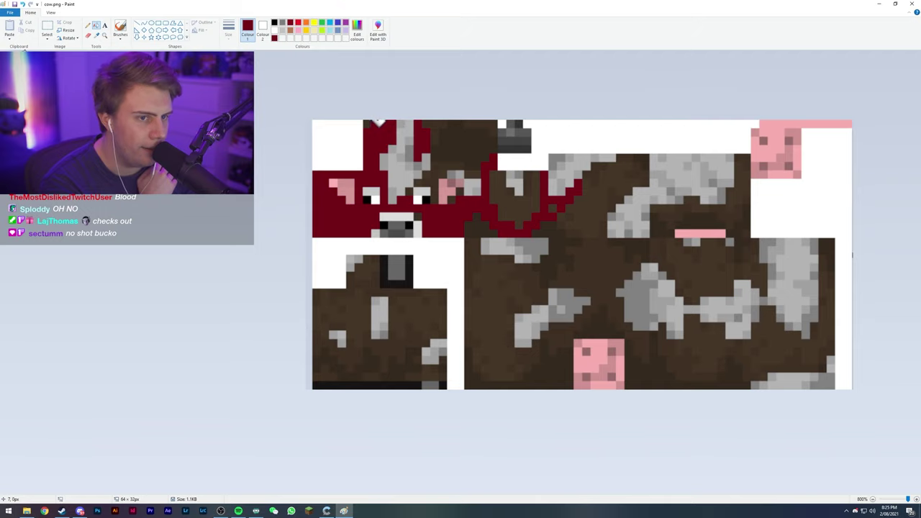
left_click(435, 138)
left_click(684, 208)
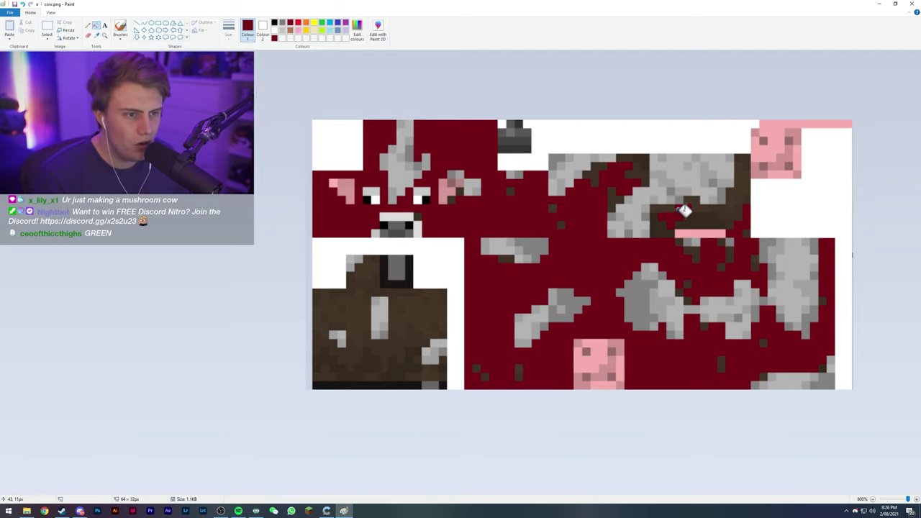
left_click(721, 204)
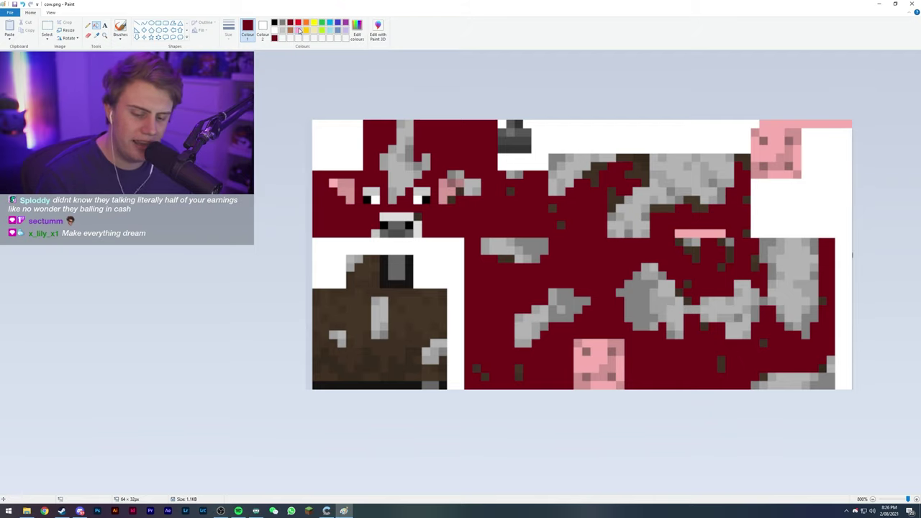
left_click(678, 223)
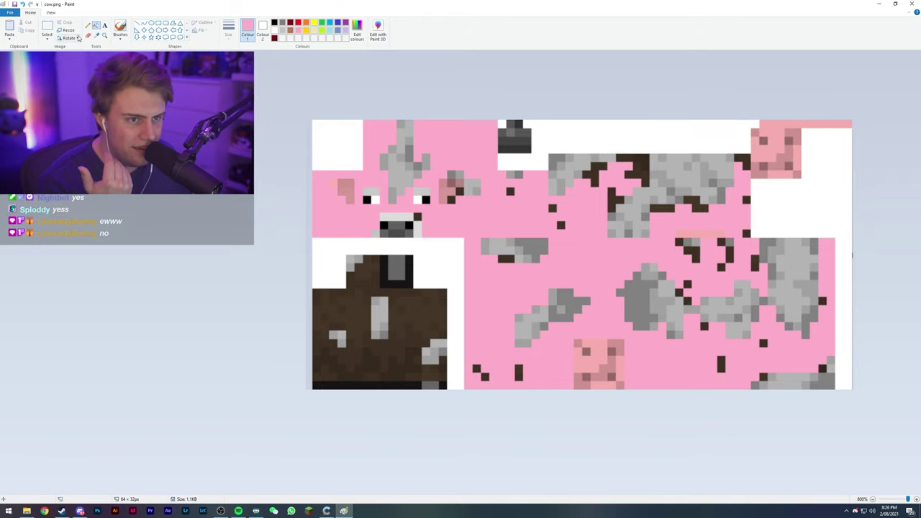
Flood-fill the brown shades in the upper and left parts of the cow's leg section with pink
left_click(96, 25)
left_click(421, 294)
left_click(407, 290)
left_click(400, 286)
left_click(350, 309)
left_click(351, 321)
left_click(360, 338)
left_click(353, 366)
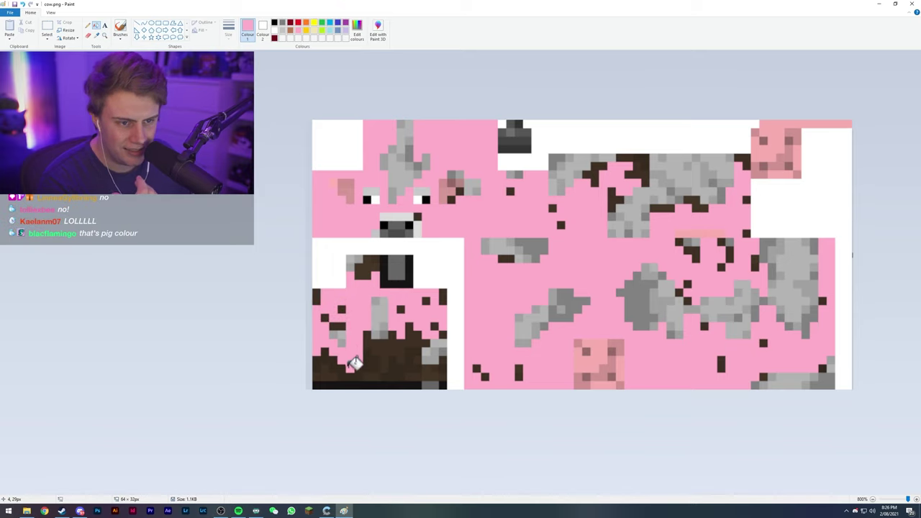
Fill the remaining brown in the lower leg section and the small section above it with pink
left_click(359, 371)
left_click(376, 367)
left_click(382, 359)
left_click(405, 353)
left_click(415, 364)
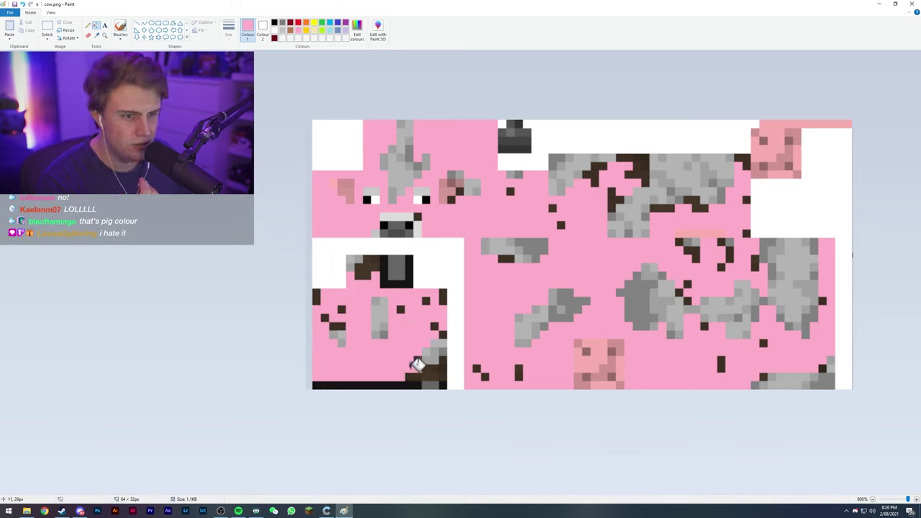
left_click(435, 363)
left_click(432, 355)
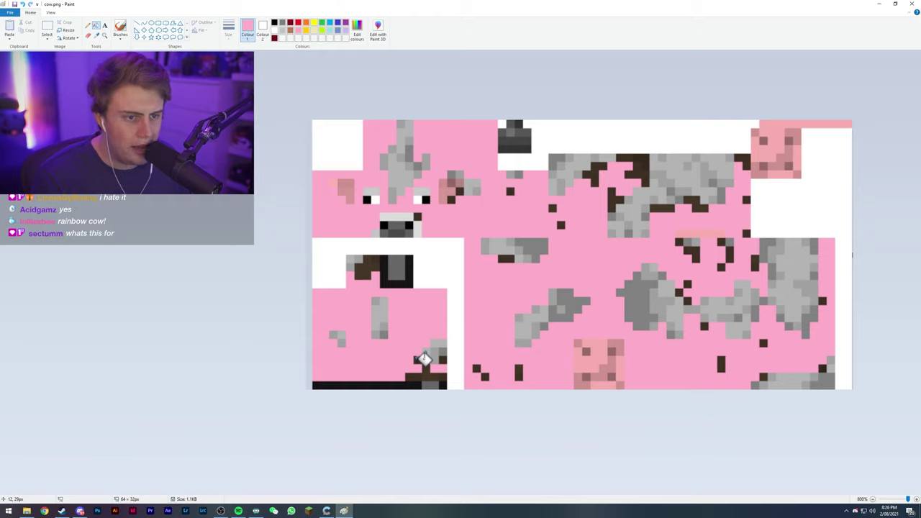
left_click(428, 369)
left_click(419, 374)
left_click(440, 375)
left_click(373, 271)
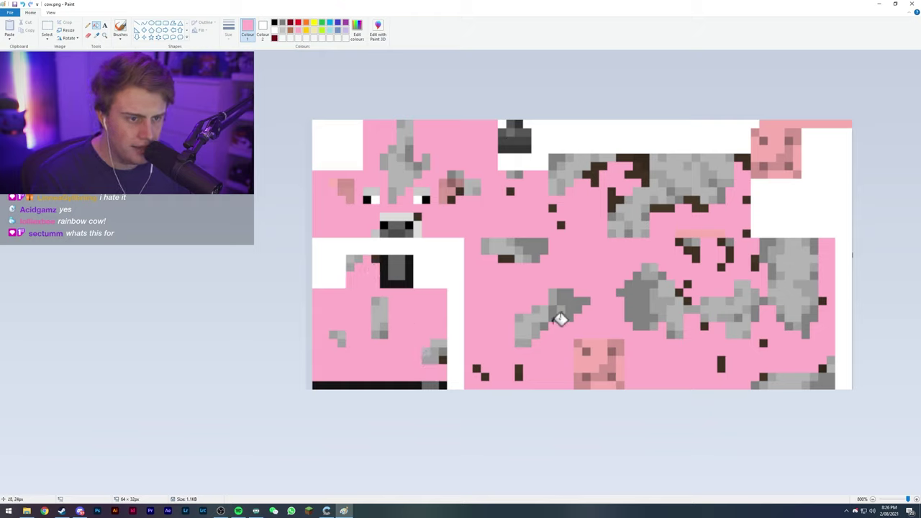
Fill the stray brown pixels on the lower body and around its middle grey patches with pink
left_click(518, 375)
left_click(483, 375)
left_click(476, 369)
left_click(519, 368)
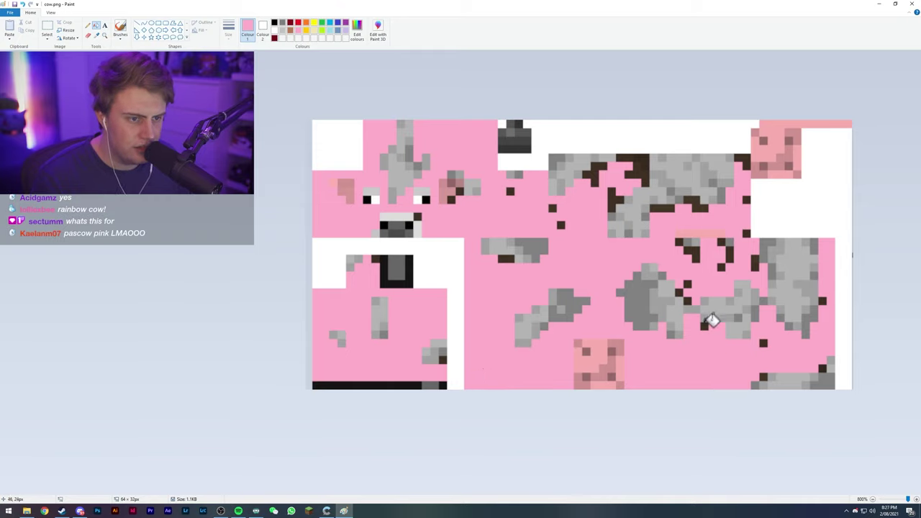
left_click(704, 326)
left_click(687, 285)
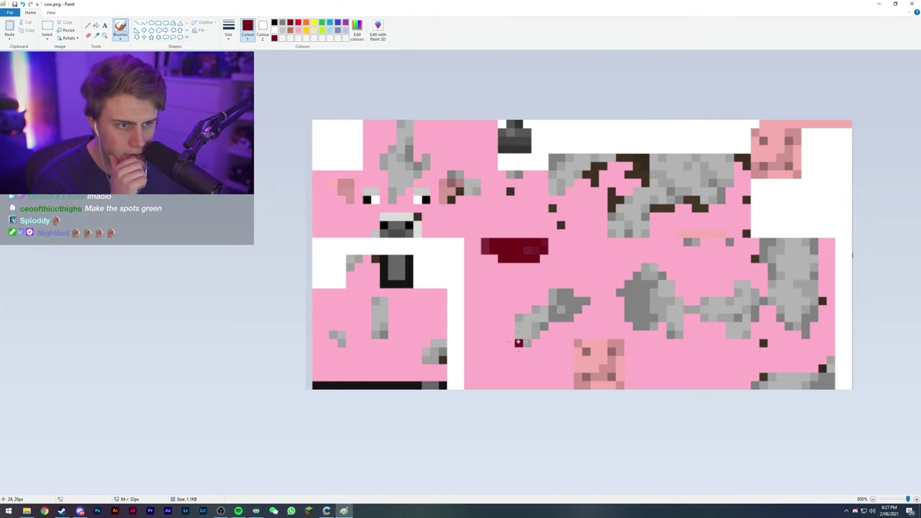
Brush dark red over the diagonal grey stripe on the body and the grey patch on the forehead
mouse_move(518, 343)
left_mouse_down()
mouse_move(518, 319)
mouse_move(527, 331)
mouse_move(521, 318)
mouse_move(531, 328)
mouse_move(539, 312)
mouse_move(546, 317)
mouse_move(552, 293)
mouse_move(589, 304)
left_mouse_up()
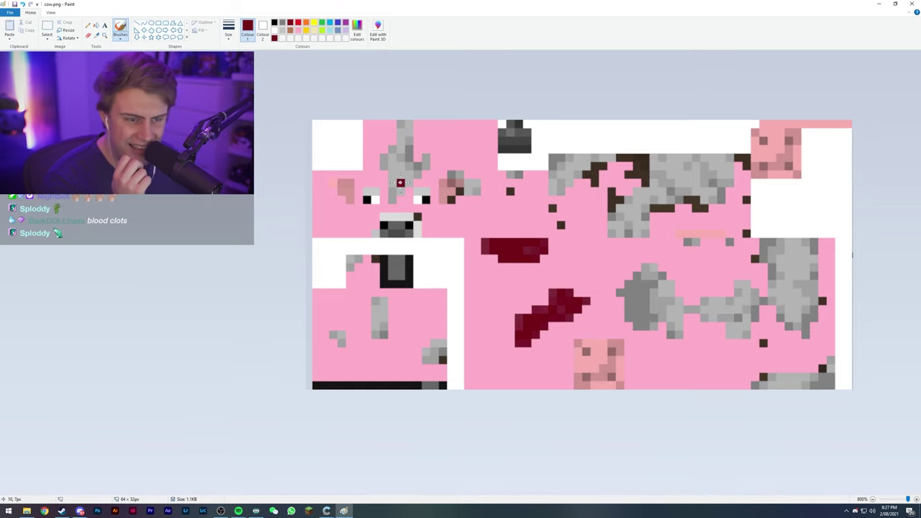
left_click_drag(392, 199, 396, 160)
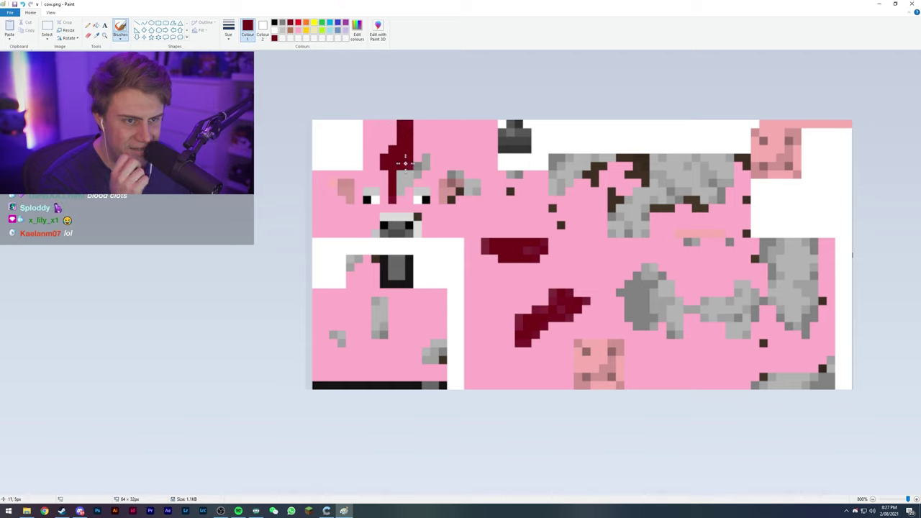
left_click(416, 173)
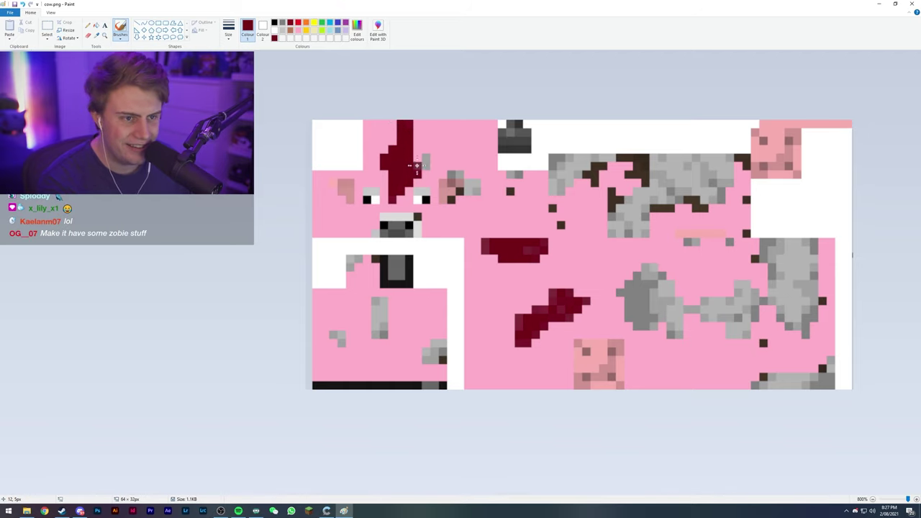
left_click(425, 158)
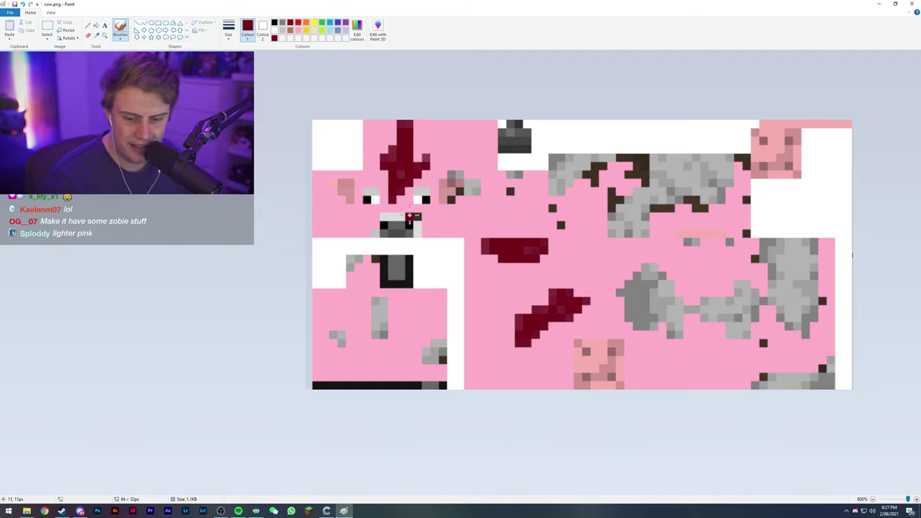
Brush dark red over the grey patches on the body's upper left corner, middle and right side
left_click_drag(608, 160, 559, 188)
mouse_move(626, 316)
left_mouse_down()
mouse_move(647, 273)
mouse_move(669, 291)
mouse_move(658, 320)
mouse_move(644, 292)
mouse_move(689, 310)
left_mouse_up()
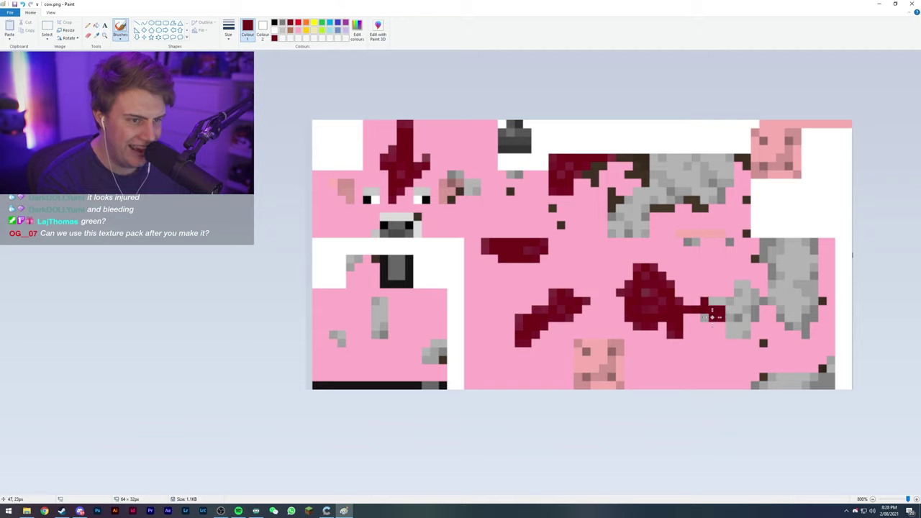
mouse_move(736, 321)
left_mouse_down()
mouse_move(745, 299)
mouse_move(725, 310)
mouse_move(714, 301)
mouse_move(746, 304)
mouse_move(743, 283)
mouse_move(756, 299)
mouse_move(754, 315)
mouse_move(791, 246)
left_mouse_up()
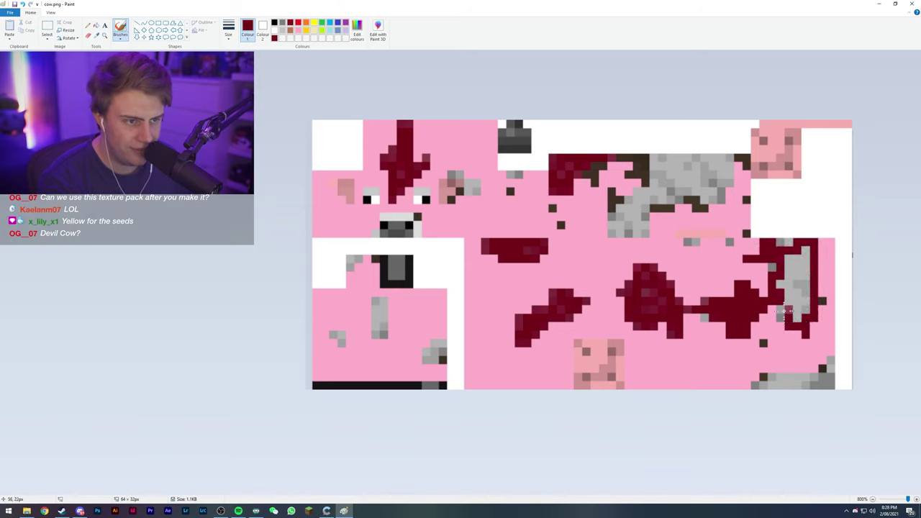
mouse_move(784, 315)
left_mouse_down()
mouse_move(808, 308)
mouse_move(800, 311)
mouse_move(807, 275)
mouse_move(793, 283)
mouse_move(790, 272)
mouse_move(782, 287)
mouse_move(790, 254)
left_mouse_up()
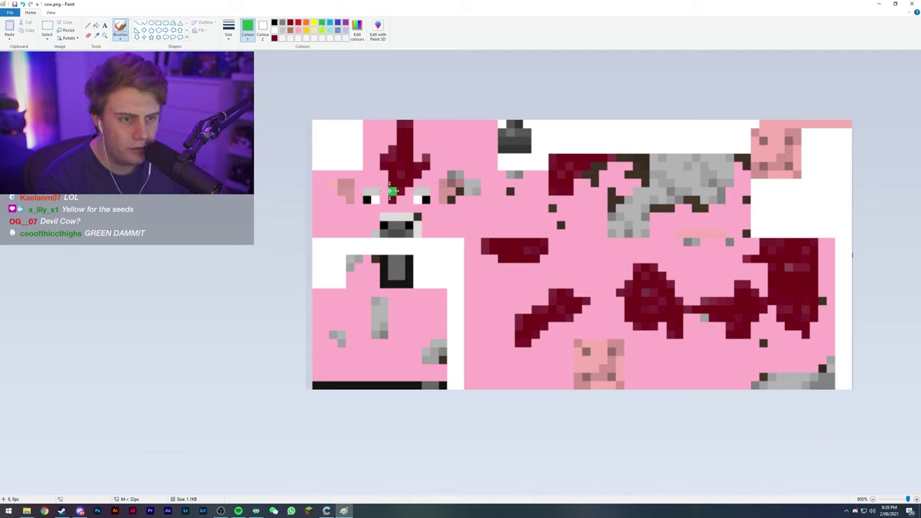
Repaint the forehead patch green and dot small dark red spots over the pink head and body
mouse_move(395, 189)
left_mouse_down()
mouse_move(418, 167)
mouse_move(402, 130)
mouse_move(395, 151)
left_mouse_up()
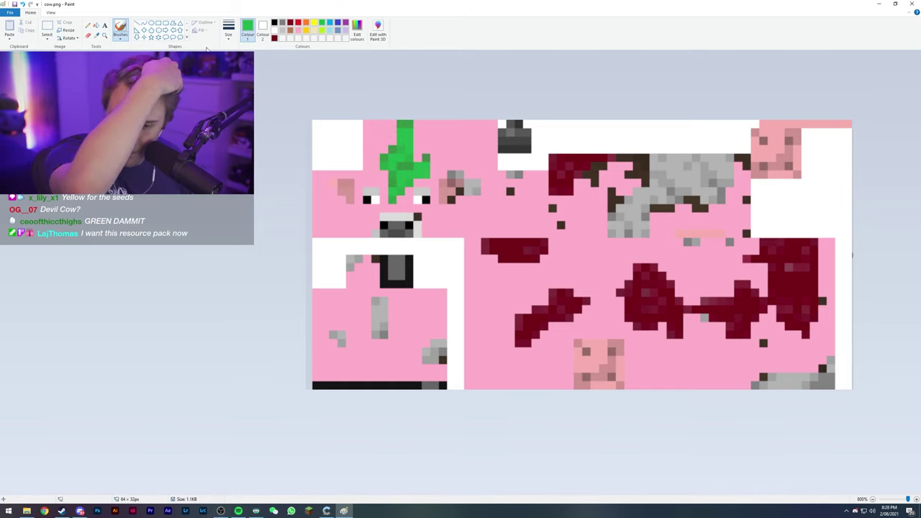
left_click(780, 124)
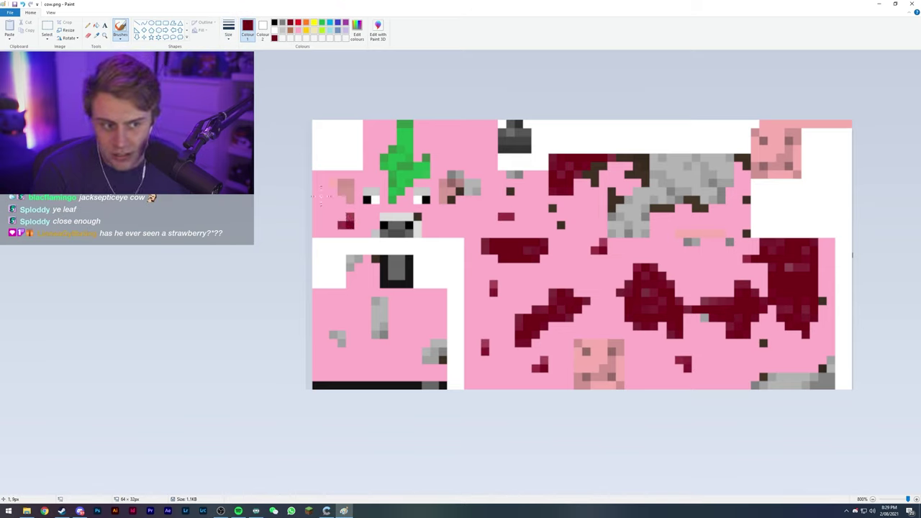
left_click(321, 207)
left_click(459, 148)
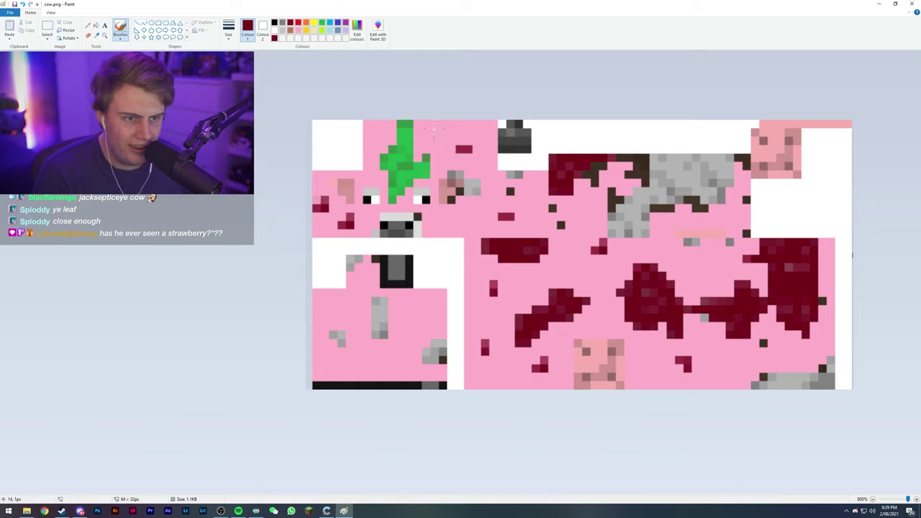
key("ctrl+z")
left_click(375, 128)
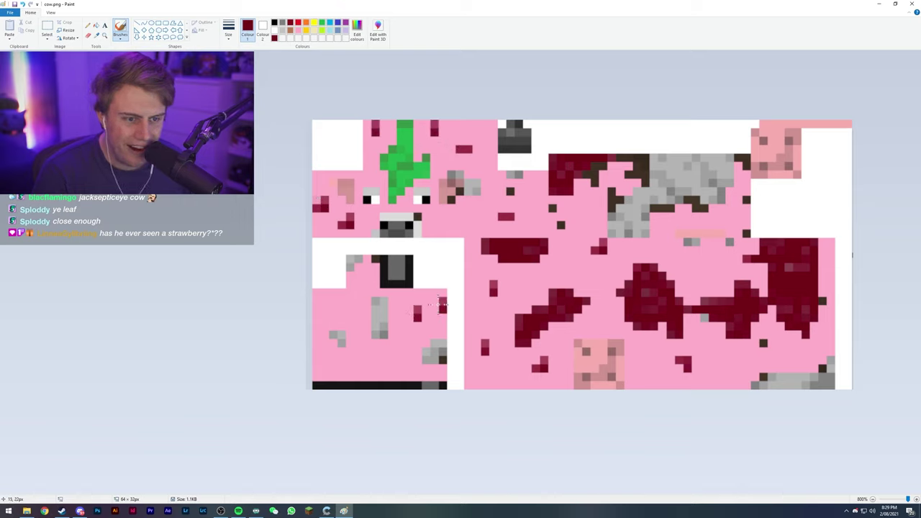
Brush dark red over the leg section's grey patches with extra spots, undo the spill past its edge, and cover the upper body's grey patch
left_click_drag(392, 352, 384, 360)
mouse_move(385, 334)
left_mouse_down()
mouse_move(383, 301)
mouse_move(375, 330)
left_mouse_up()
left_click(435, 343)
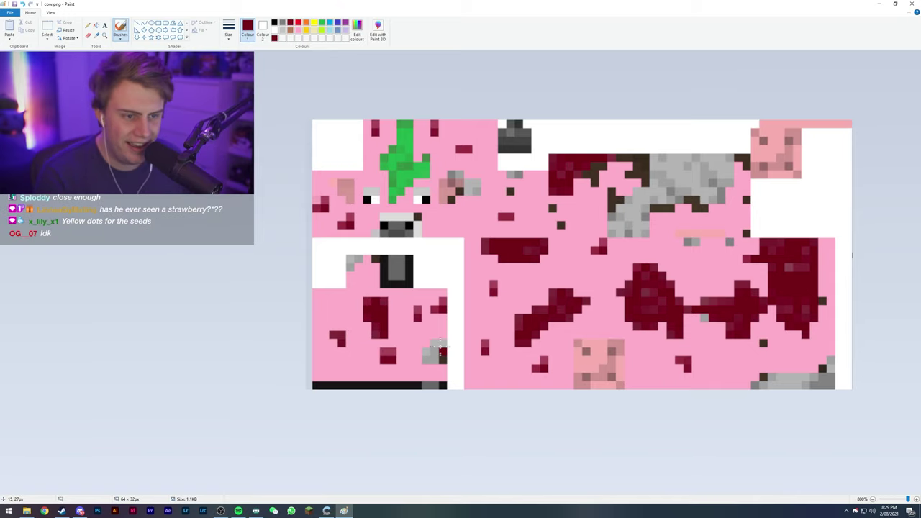
mouse_move(441, 347)
left_mouse_down()
mouse_move(448, 344)
mouse_move(436, 359)
left_mouse_up()
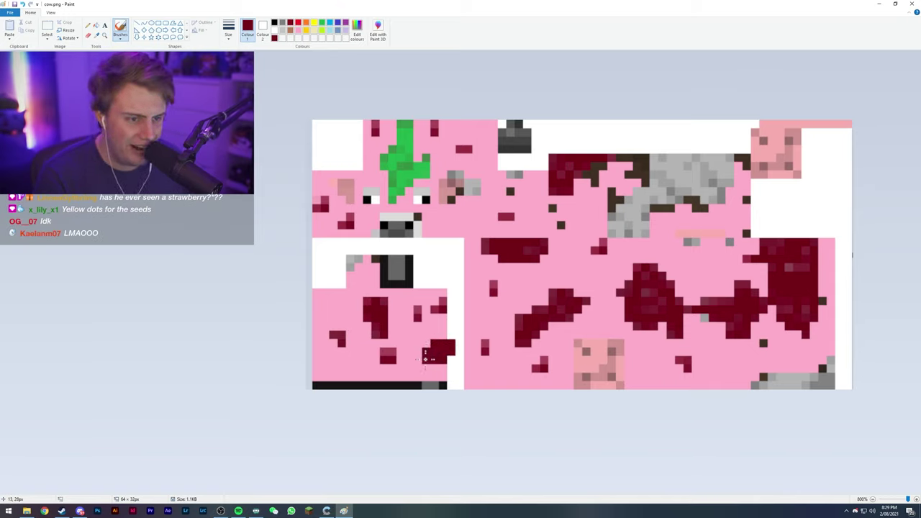
key("ctrl+z")
key("ctrl+y")
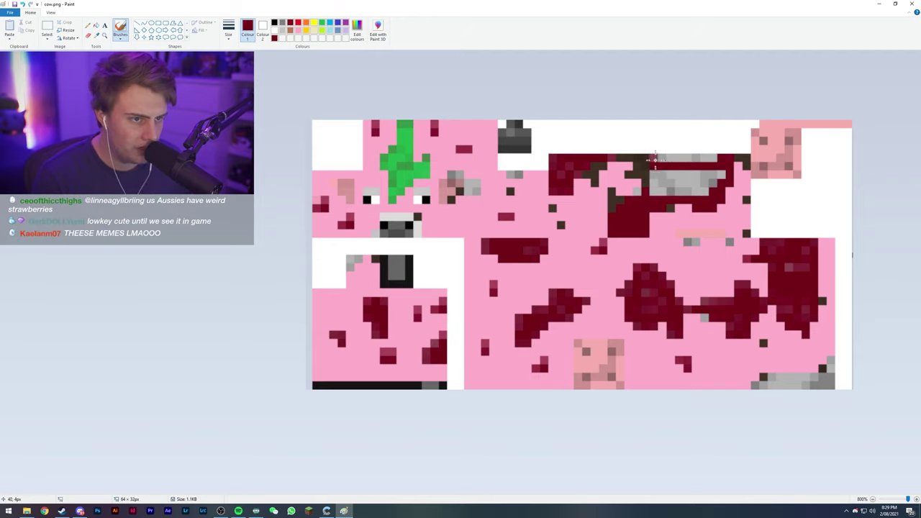
mouse_move(659, 172)
left_mouse_down()
mouse_move(695, 185)
mouse_move(720, 159)
left_mouse_up()
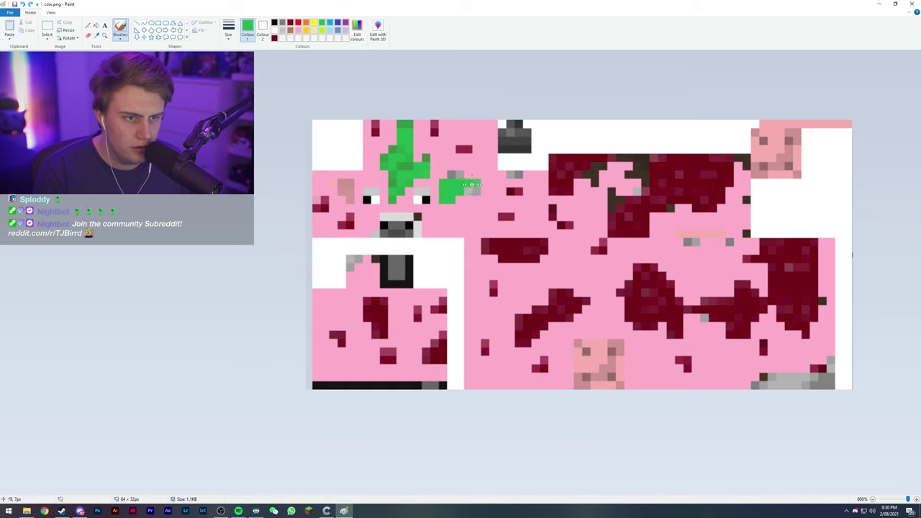
Paint both of the cow's ears green and its pupils light blue
left_click(345, 193)
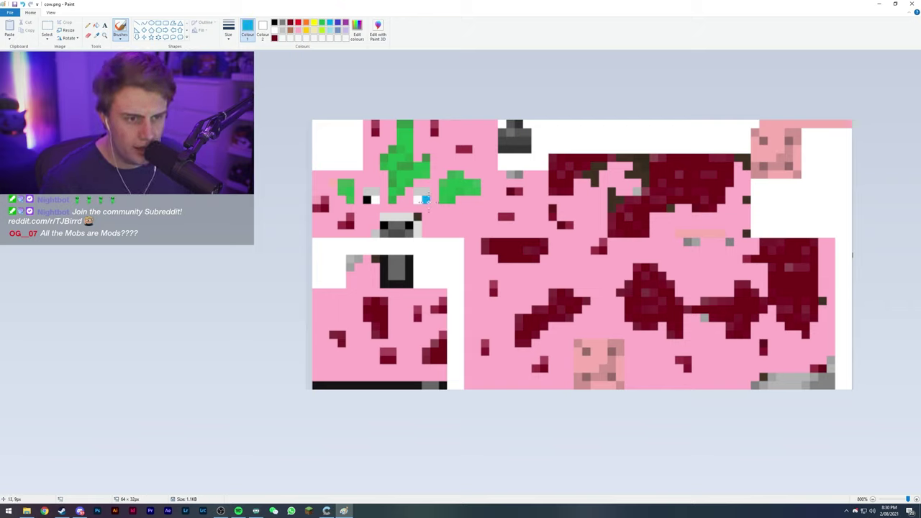
left_click(424, 199)
left_click(367, 199)
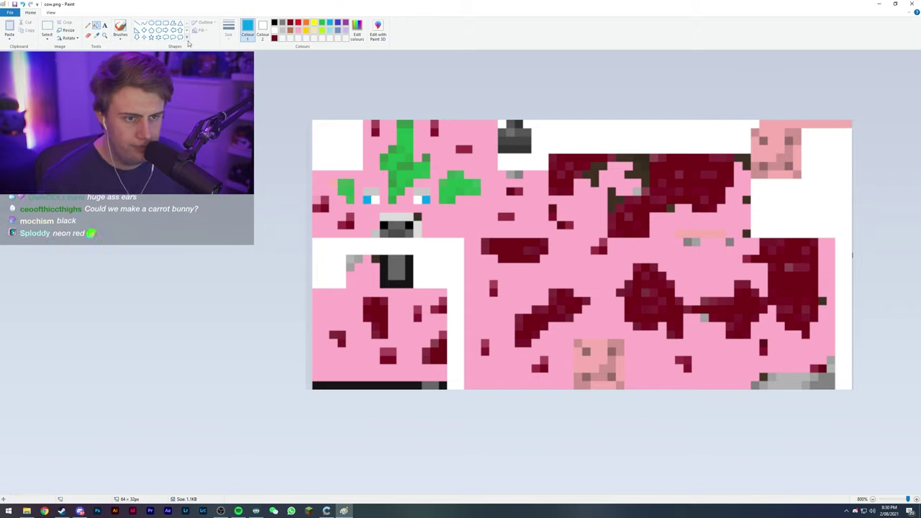
Replace the cow's light blue pupils with solid black eyes and brush magenta over the udder patch
key("ctrl+z")
key("ctrl+z")
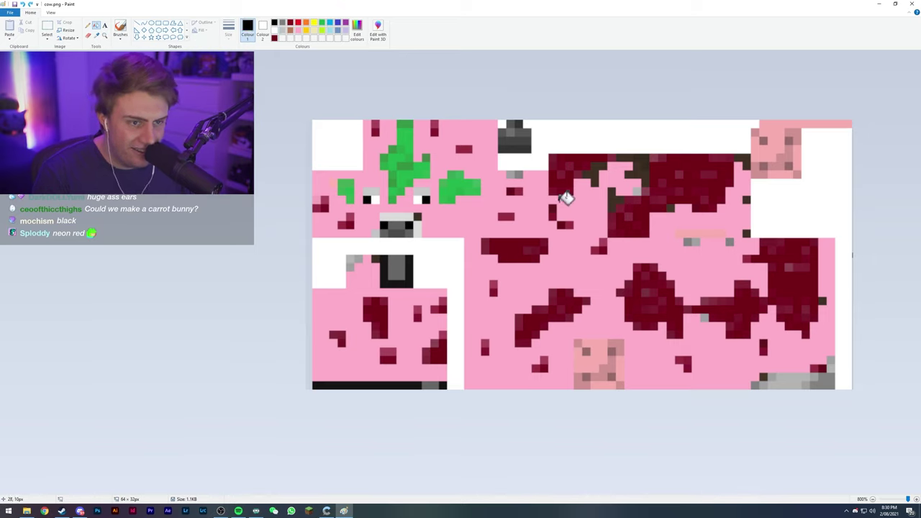
left_click(417, 199)
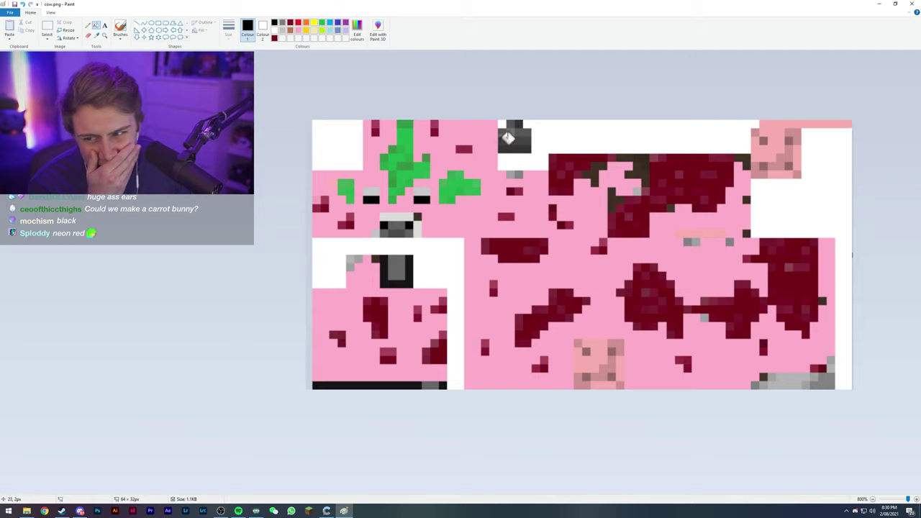
left_click(421, 190)
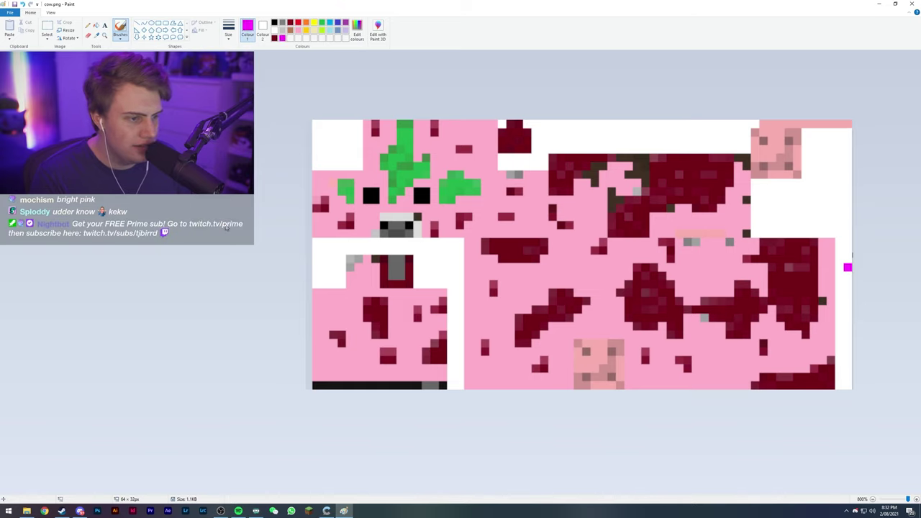
mouse_move(580, 342)
left_mouse_down()
mouse_move(597, 385)
mouse_move(619, 349)
mouse_move(584, 350)
mouse_move(591, 374)
mouse_move(609, 360)
left_mouse_up()
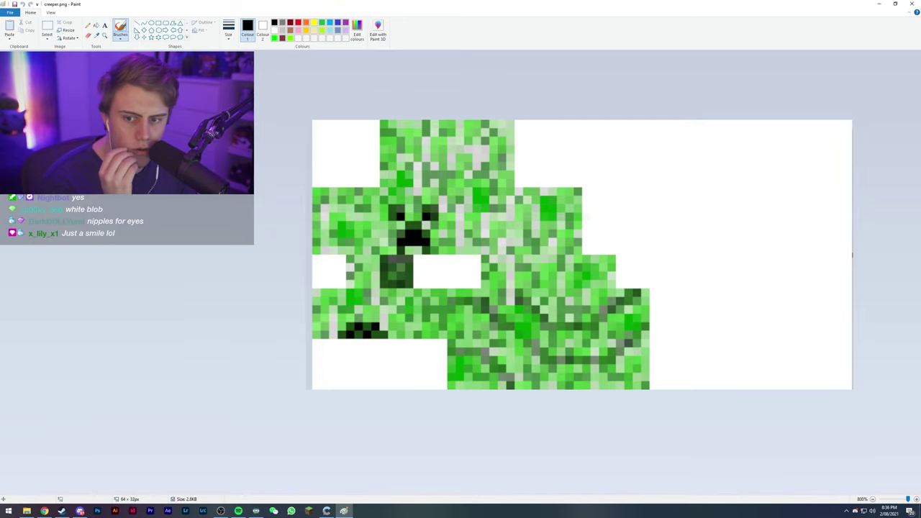
Paste the copied picture into creeper.png and paint the front of the creeper's leg solid bright green
key("ctrl+v")
left_click(283, 40)
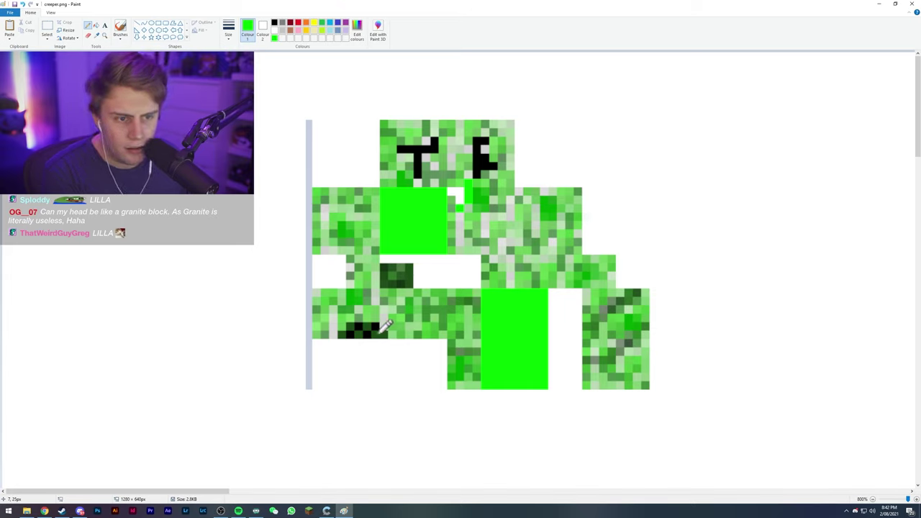
mouse_move(374, 327)
left_mouse_down()
mouse_move(360, 323)
mouse_move(360, 312)
mouse_move(386, 308)
left_mouse_up()
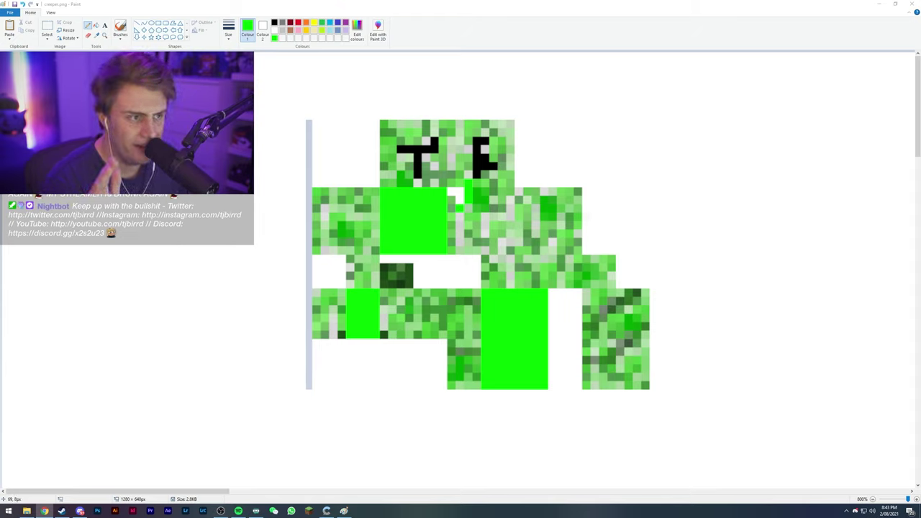
Draw black strips along the lower edges of the head and leg fronts, and black corners with a chin curve on the torso front
left_click(274, 23)
left_click_drag(387, 247, 446, 249)
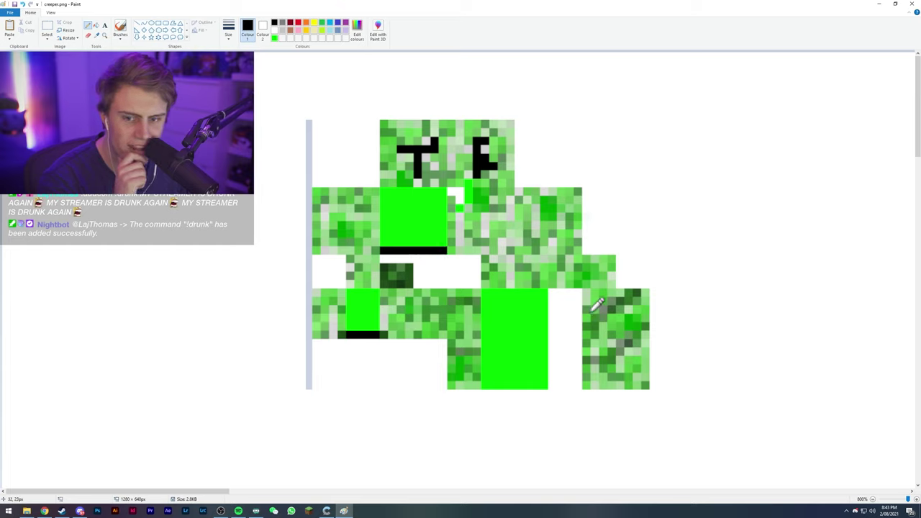
left_click(542, 290)
left_click(485, 291)
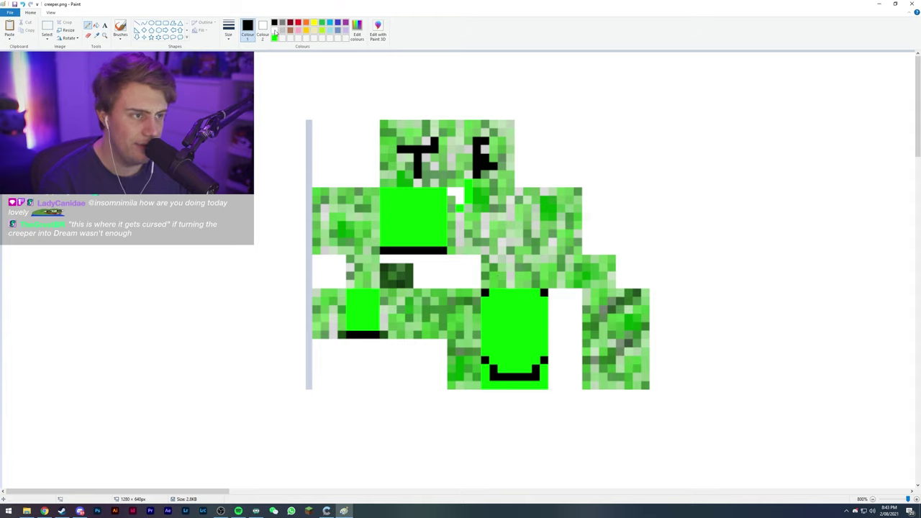
Paint the torso front white inside the black corners and chin curve
left_click(275, 30)
mouse_move(484, 301)
left_mouse_down()
mouse_move(495, 363)
mouse_move(508, 367)
mouse_move(526, 366)
mouse_move(547, 330)
mouse_move(544, 303)
left_mouse_up()
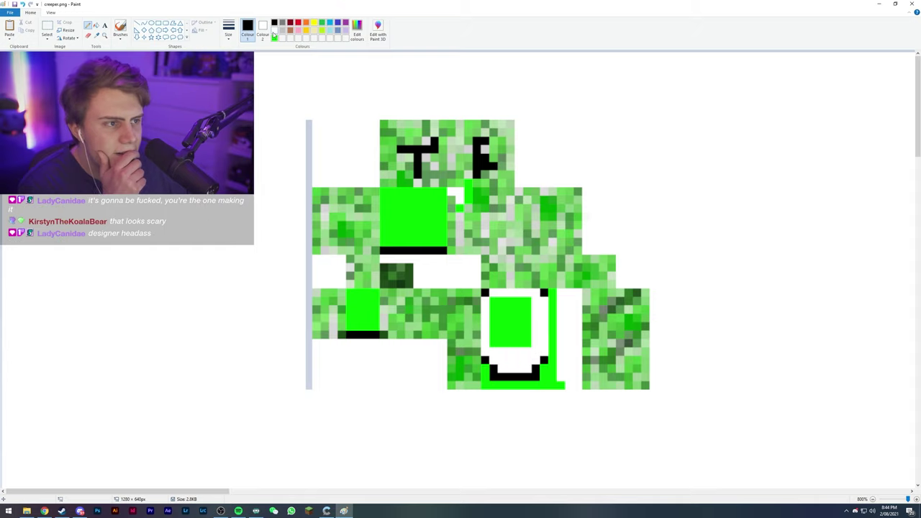
left_click(274, 30)
mouse_move(508, 335)
left_mouse_down()
mouse_move(492, 303)
mouse_move(508, 340)
mouse_move(514, 314)
left_mouse_up()
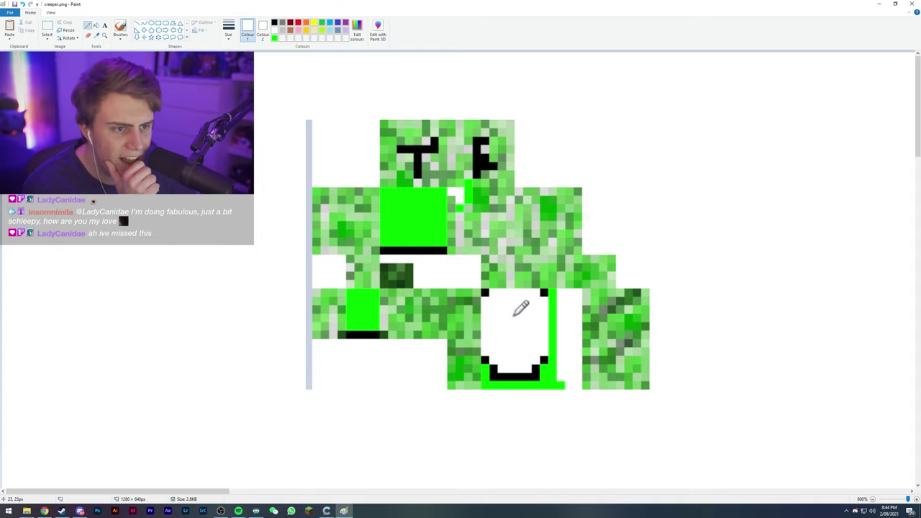
Redraw the white face's black chin outline one pixel higher and dot two black eyes on the face
left_click(274, 22)
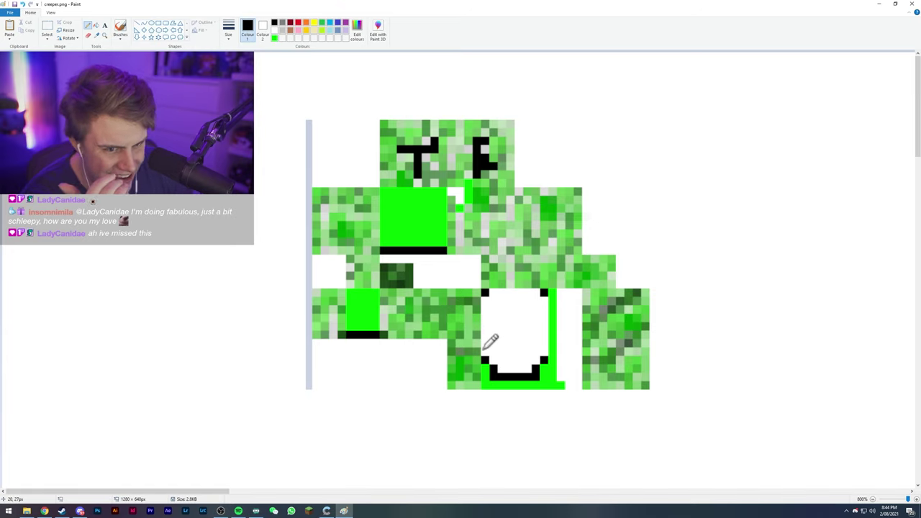
mouse_move(483, 349)
left_mouse_down()
mouse_move(537, 357)
mouse_move(497, 362)
left_mouse_up()
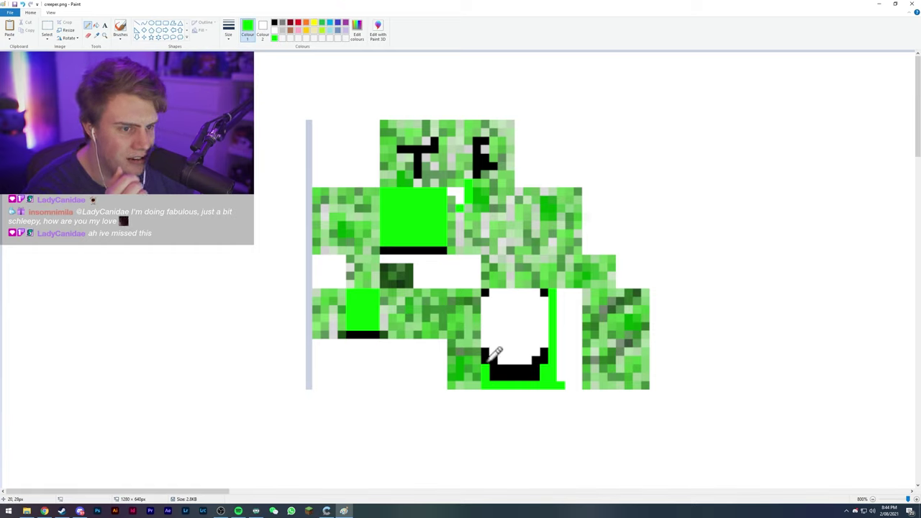
key("ctrl+z")
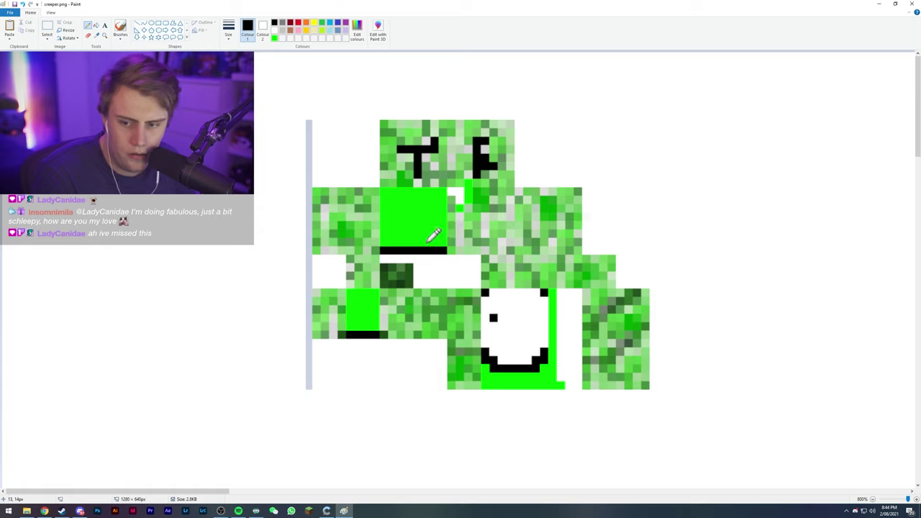
left_click(535, 317)
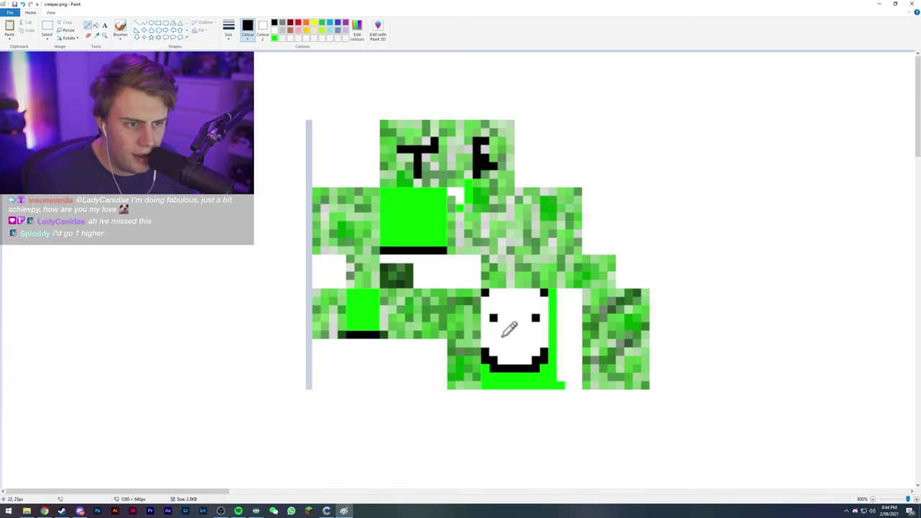
Draw a black smile beneath the eyes and redo it one pixel wider at both corners
mouse_move(499, 333)
left_mouse_down()
mouse_move(511, 344)
mouse_move(530, 331)
left_mouse_up()
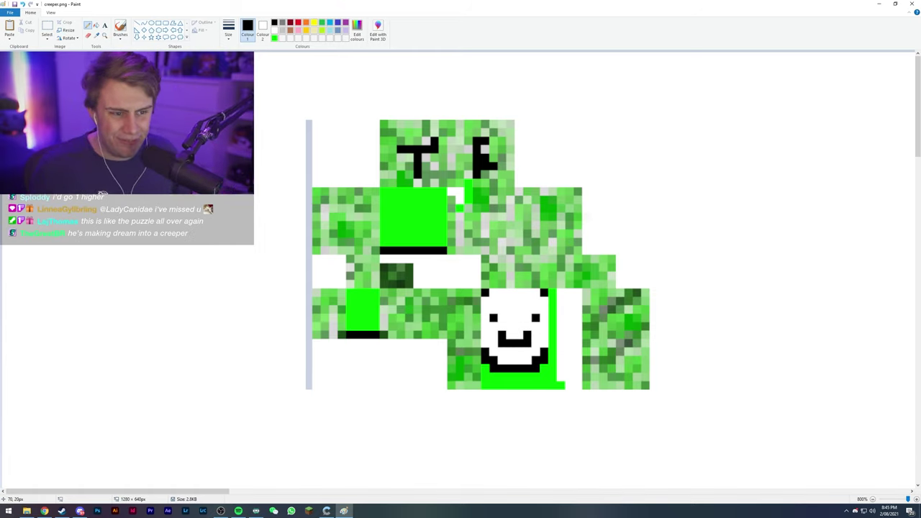
key("ctrl+z")
key("ctrl+z")
key("ctrl+z")
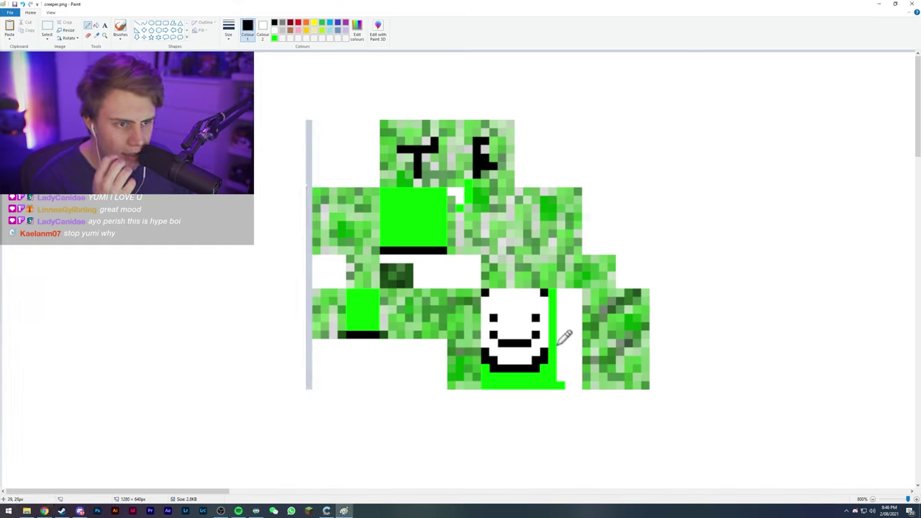
Outline both sides of the white smiley face with black vertical lines one pixel outside its edges
left_click_drag(554, 344, 554, 293)
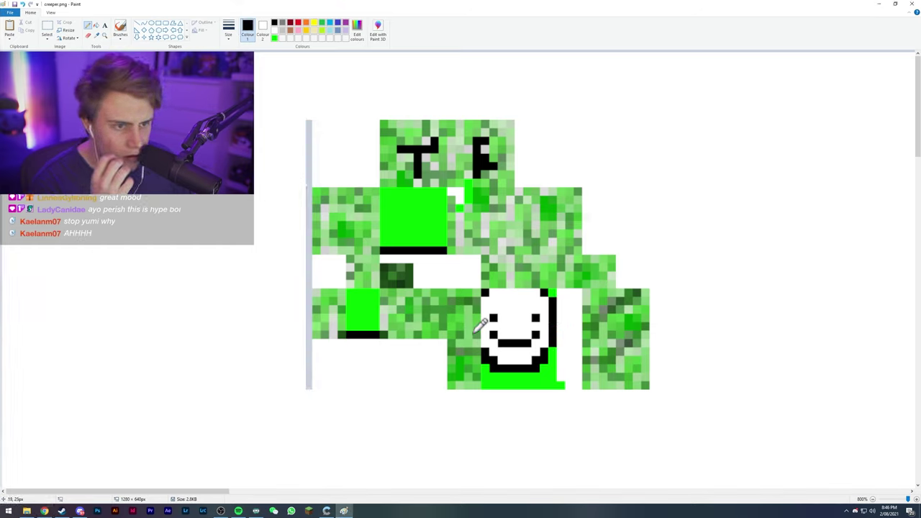
left_click_drag(477, 353, 477, 298)
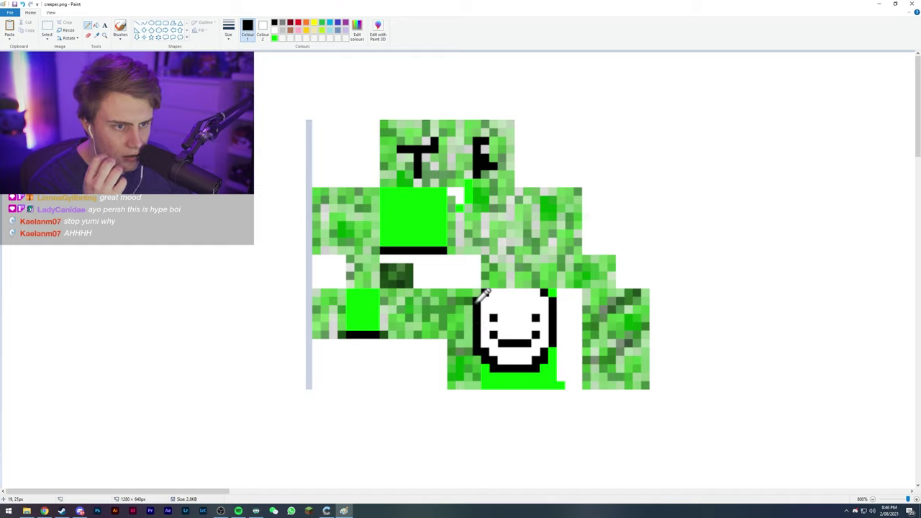
left_click(485, 293)
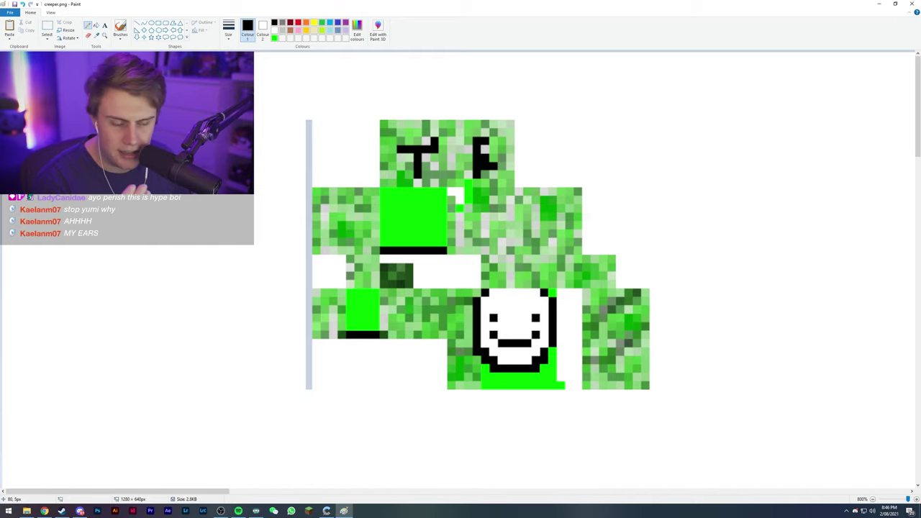
Paint the mottled leg, torso sides, torso back and arm areas around the smiley face solid bright green
left_click(275, 38)
left_click_drag(384, 335, 464, 292)
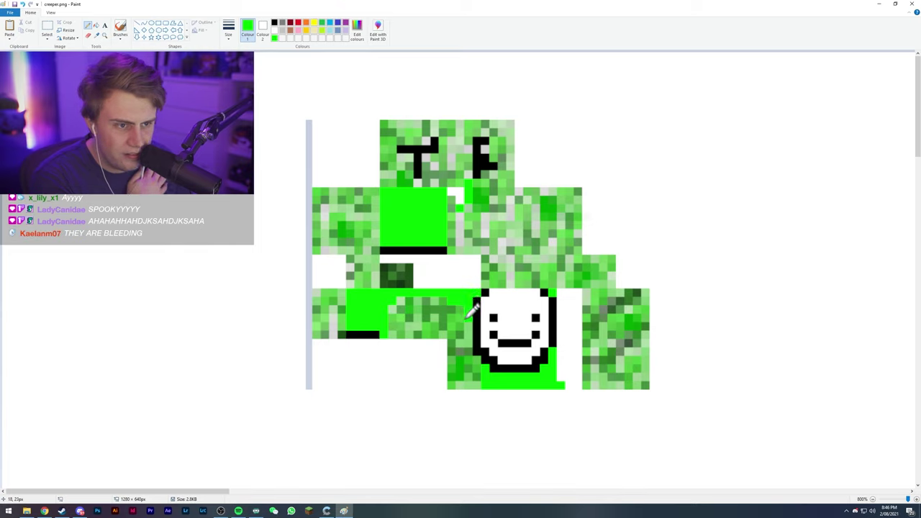
mouse_move(468, 318)
left_mouse_down()
mouse_move(478, 379)
mouse_move(457, 378)
mouse_move(452, 339)
left_mouse_up()
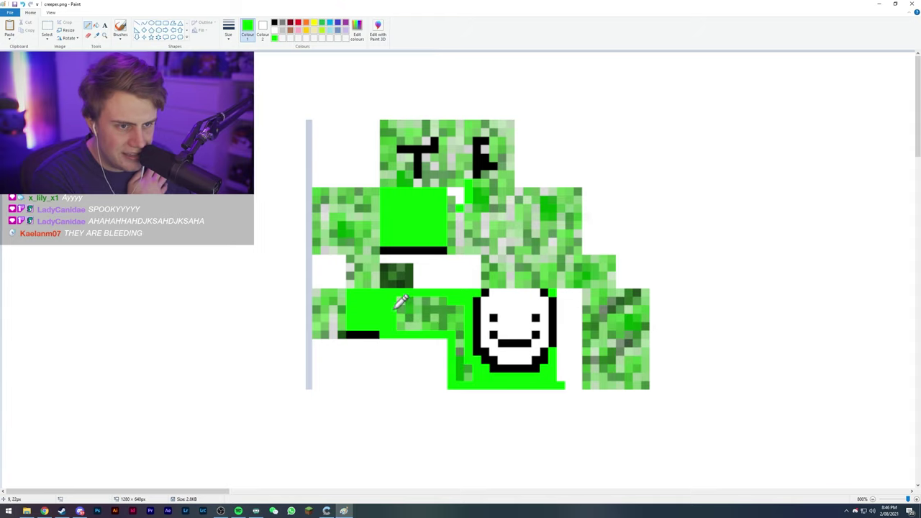
left_click_drag(400, 302, 409, 318)
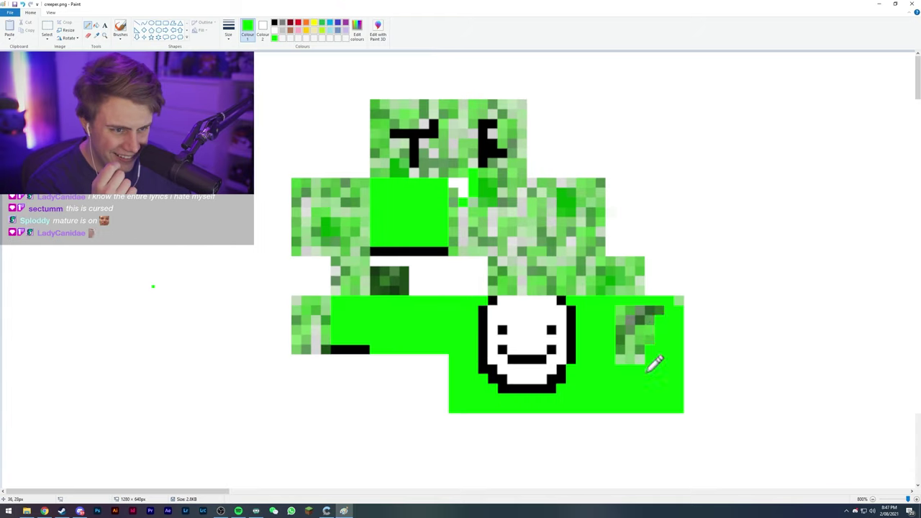
mouse_move(652, 362)
left_mouse_down()
mouse_move(618, 356)
mouse_move(626, 332)
mouse_move(615, 310)
mouse_move(666, 313)
mouse_move(623, 325)
mouse_move(628, 362)
mouse_move(625, 324)
left_mouse_up()
left_click_drag(489, 288, 577, 287)
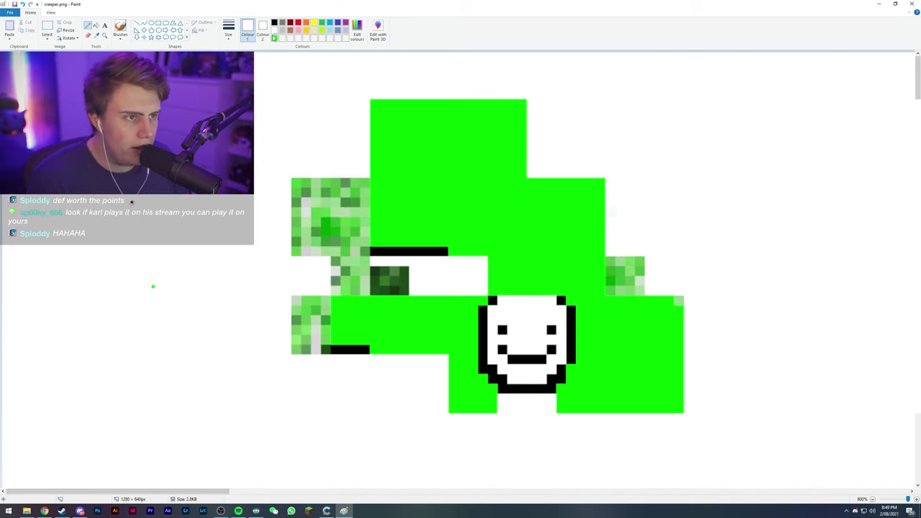
Draw two black vertical lines from the smiley face's chin down to the torso's lower edge
left_click(274, 22)
left_click_drag(564, 382, 561, 412)
left_click_drag(492, 392, 492, 413)
Paint the remaining mottled head and leg patches bright green and save the creeper texture
left_click(273, 38)
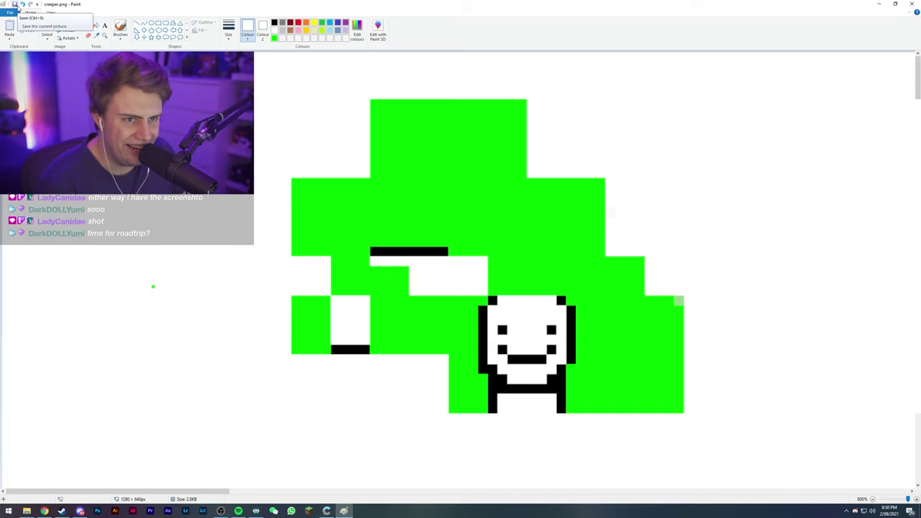
left_click(15, 4)
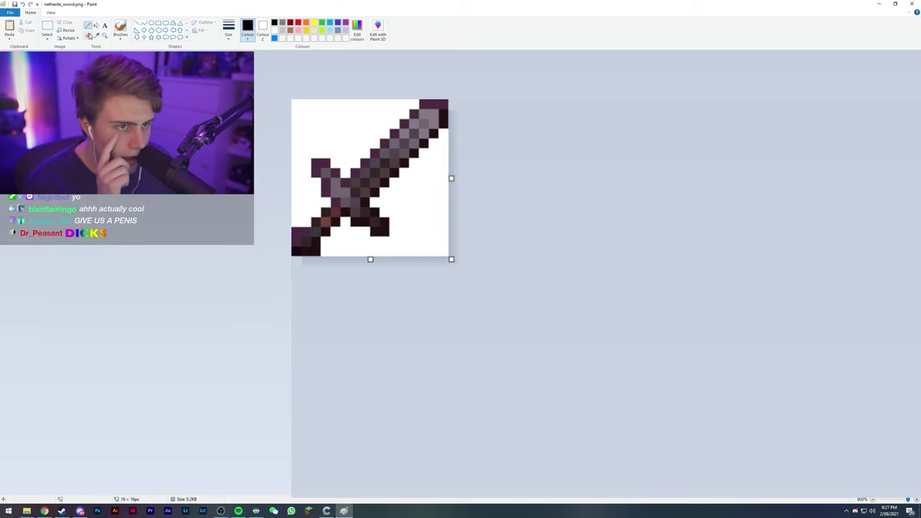
Erase the sword in netherite_sword.png and replace it with a gun-like shape outlined in black and filled with grey
left_click(88, 36)
mouse_move(352, 216)
left_mouse_down()
mouse_move(389, 117)
mouse_move(470, 159)
mouse_move(467, 149)
left_mouse_up()
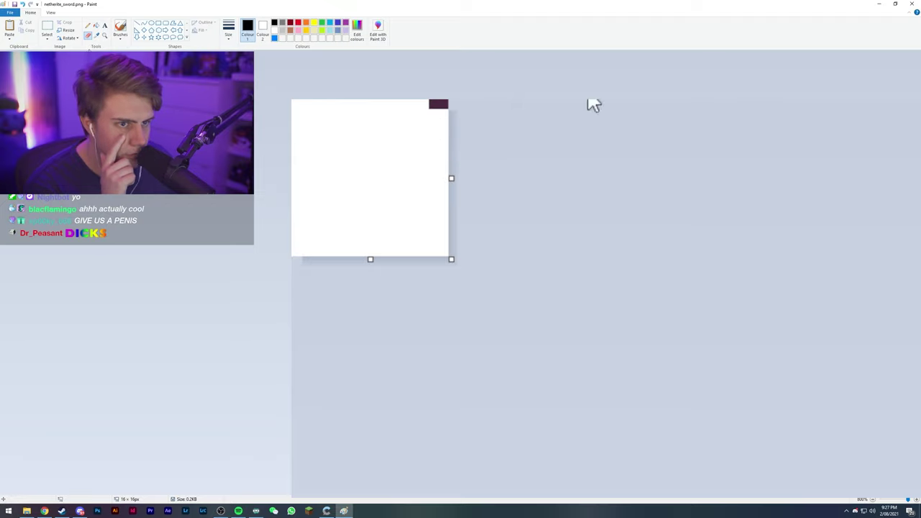
mouse_move(338, 181)
left_mouse_down()
mouse_move(390, 120)
mouse_move(442, 103)
mouse_move(444, 139)
mouse_move(376, 200)
mouse_move(306, 182)
mouse_move(320, 212)
mouse_move(345, 203)
mouse_move(333, 222)
mouse_move(338, 243)
mouse_move(363, 250)
mouse_move(374, 203)
left_mouse_up()
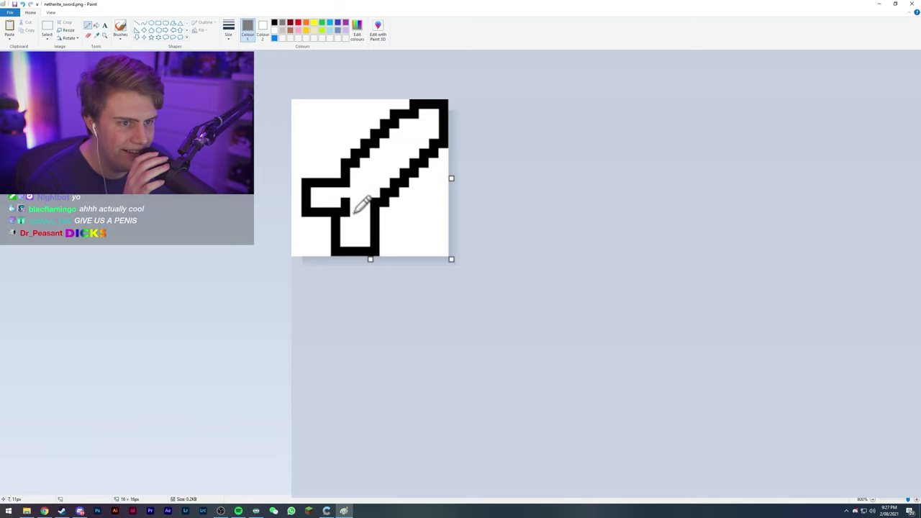
mouse_move(365, 198)
left_mouse_down()
mouse_move(365, 235)
mouse_move(345, 237)
mouse_move(356, 212)
mouse_move(358, 229)
mouse_move(359, 198)
mouse_move(341, 186)
mouse_move(315, 203)
left_mouse_up()
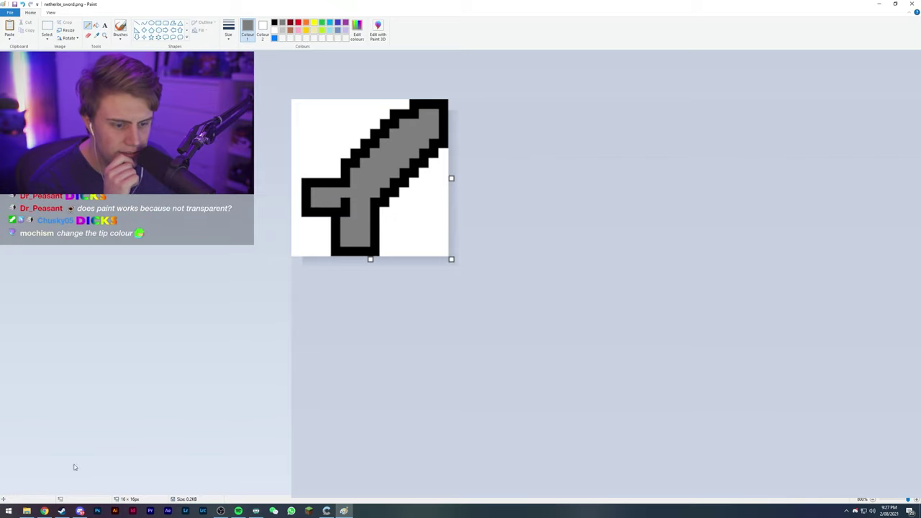
Switch to File Explorer and check the sword textures in the item folder, including netherite_sword.png
left_click(27, 511)
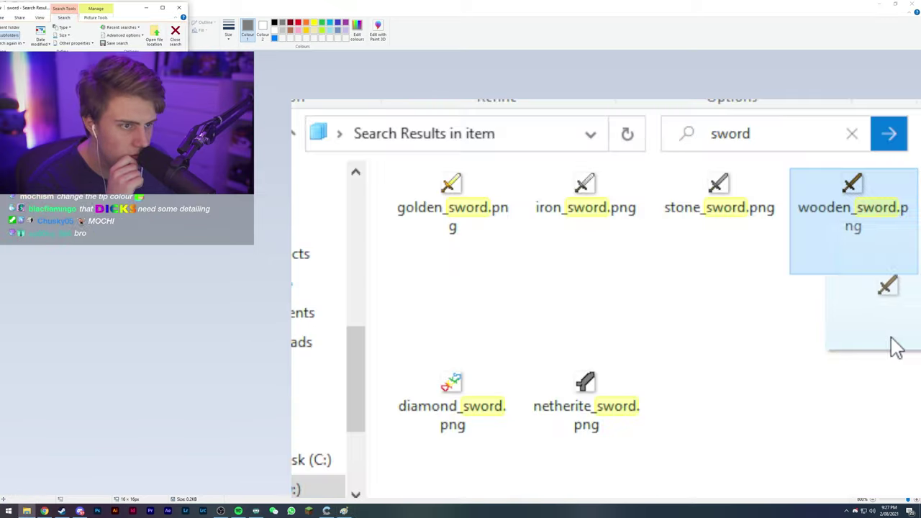
left_click_drag(891, 338, 920, 351)
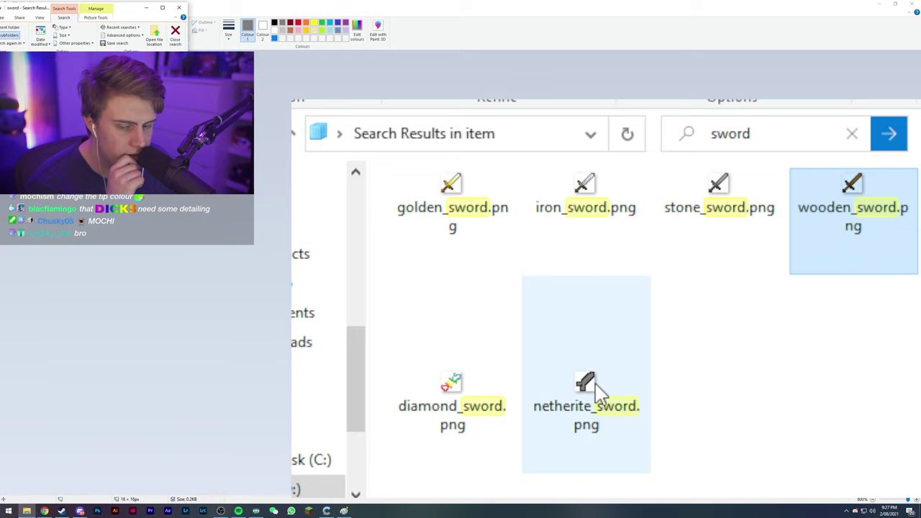
mouse_move(607, 374)
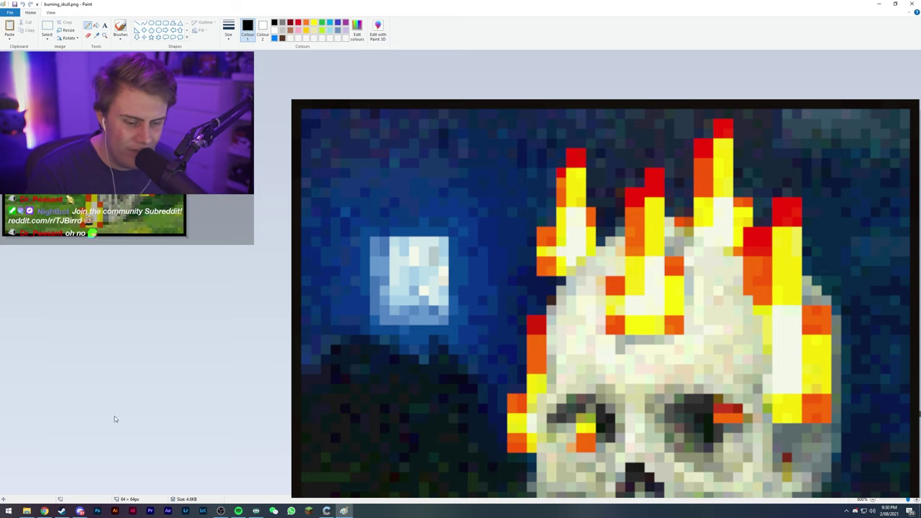
Paste the close-up face photo into burning_skull.png, then align and size it to cover the painting inside the black frame
left_click(26, 512)
left_click(27, 512)
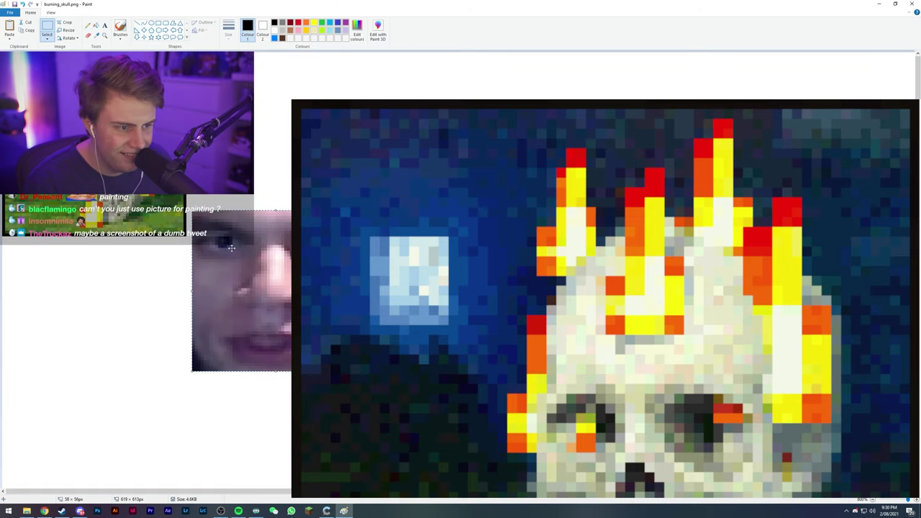
key("ctrl+v")
left_click_drag(548, 300, 517, 301)
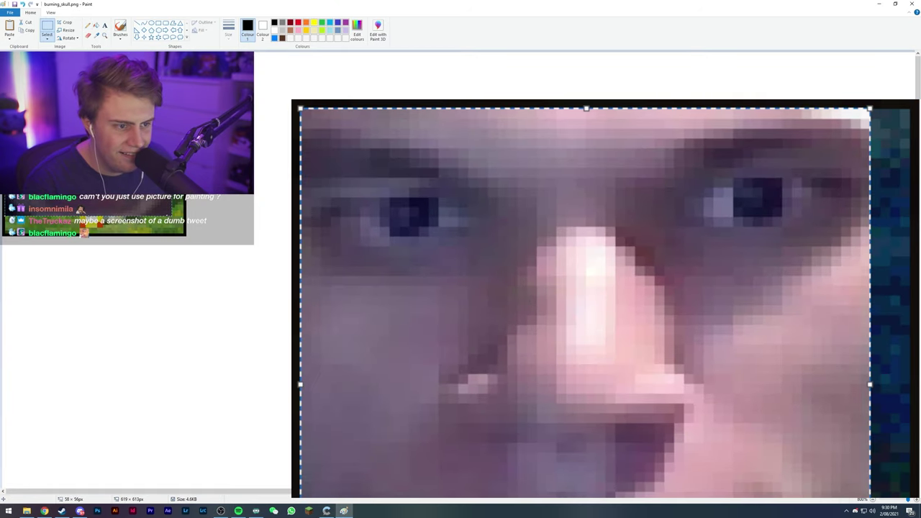
left_click_drag(180, 231, 183, 234)
scroll(588, 252, "down", 3)
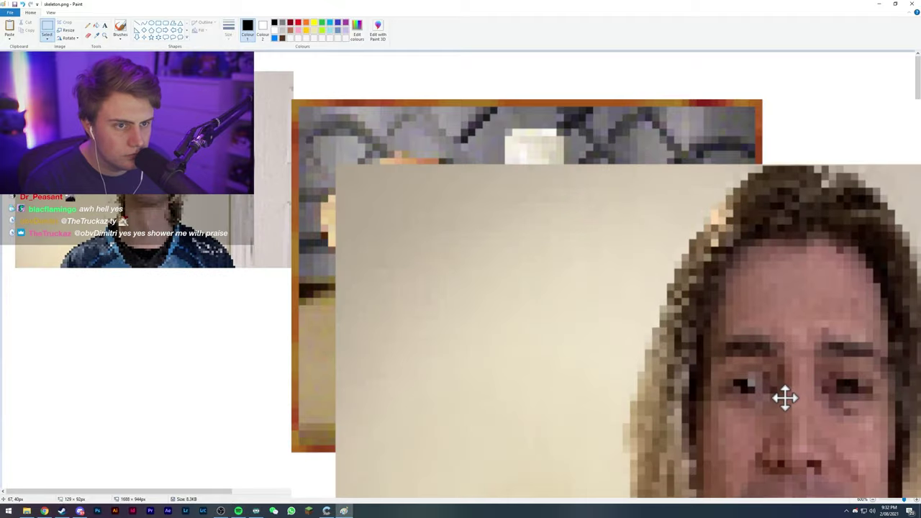
Align the pasted portrait photo with the upper inner corner of the skeleton.png painting frame and resize it to fit inside
left_click_drag(783, 396, 745, 344)
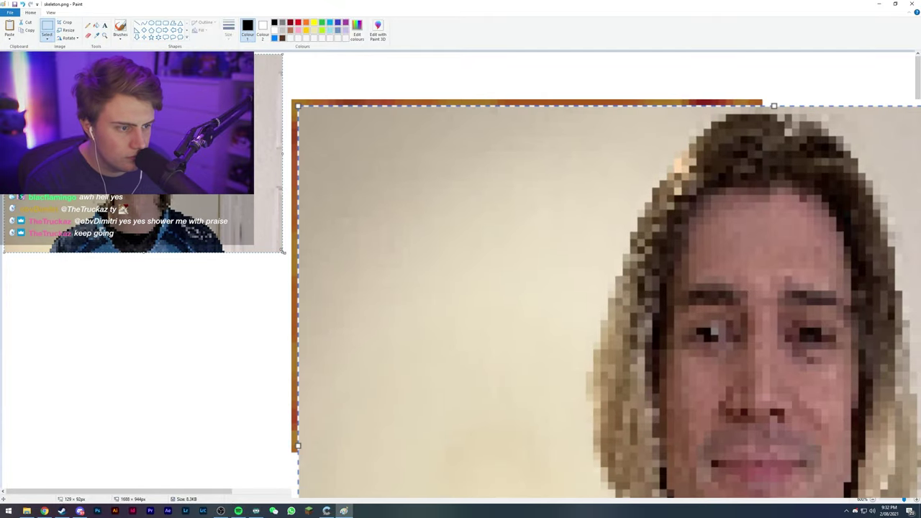
left_click_drag(283, 252, 688, 423)
left_click_drag(688, 423, 755, 447)
left_click(818, 451)
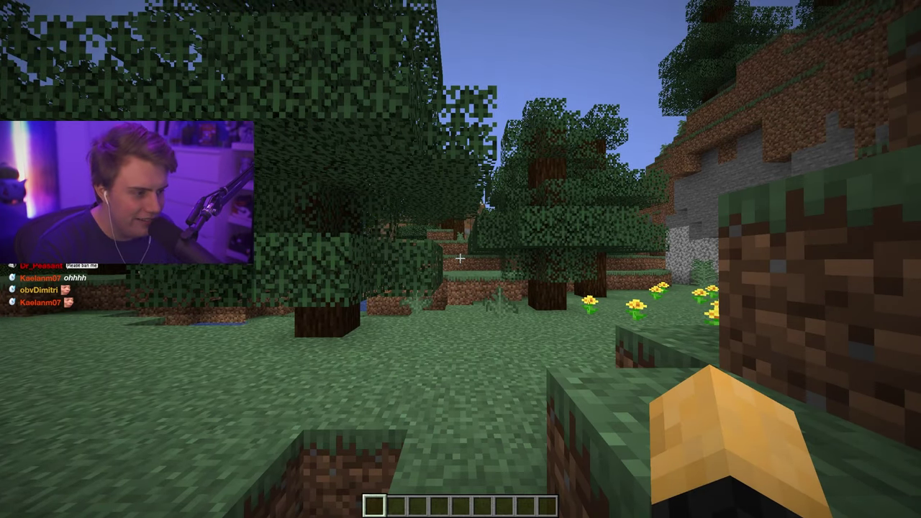
In Minecraft, find the creeper spawn egg by searching the creative inventory for "cree" and spawn a creeper on the grass
key("w")
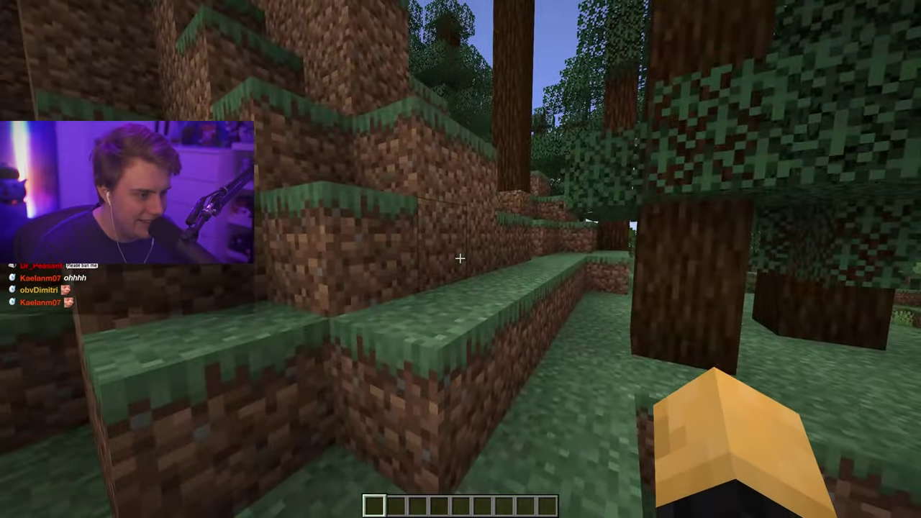
key("w")
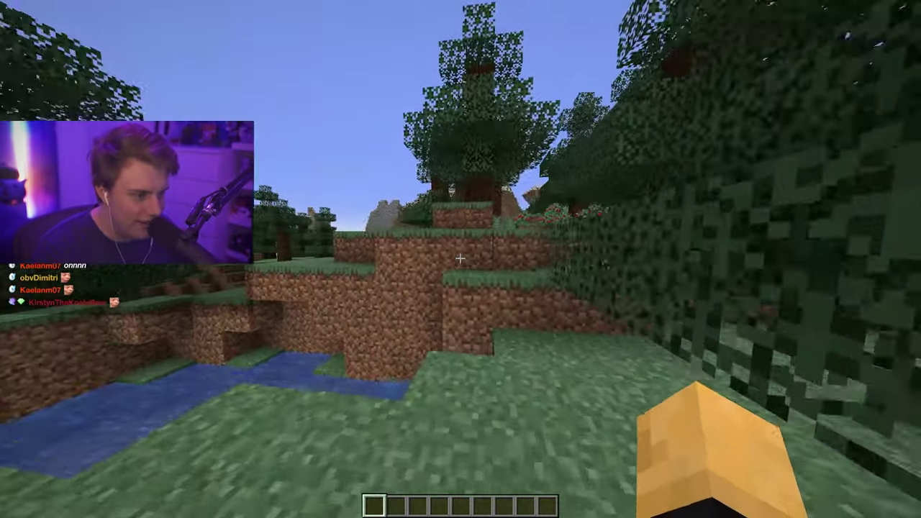
key("w")
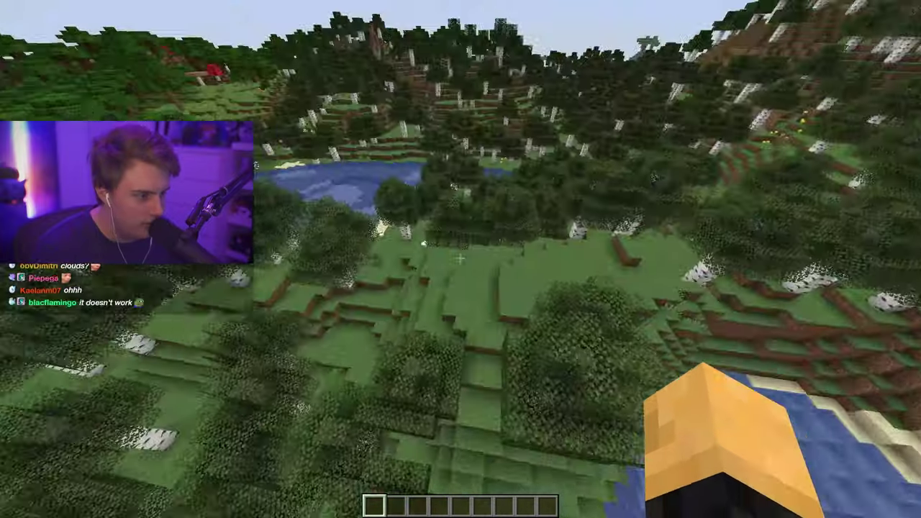
key("e")
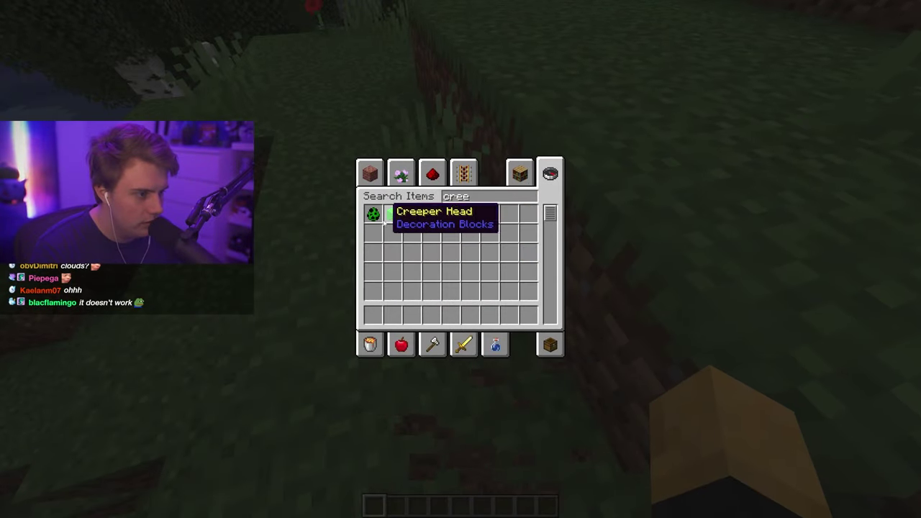
key("Escape")
right_click(460, 259)
key("2")
key("s")
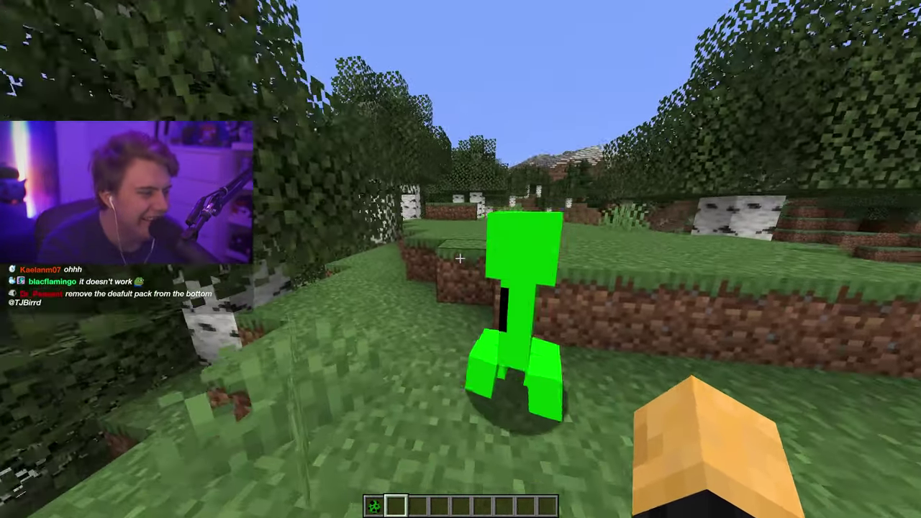
Examine the repainted creeper's smiley face, green head and legs from close up and from a distance
key("w")
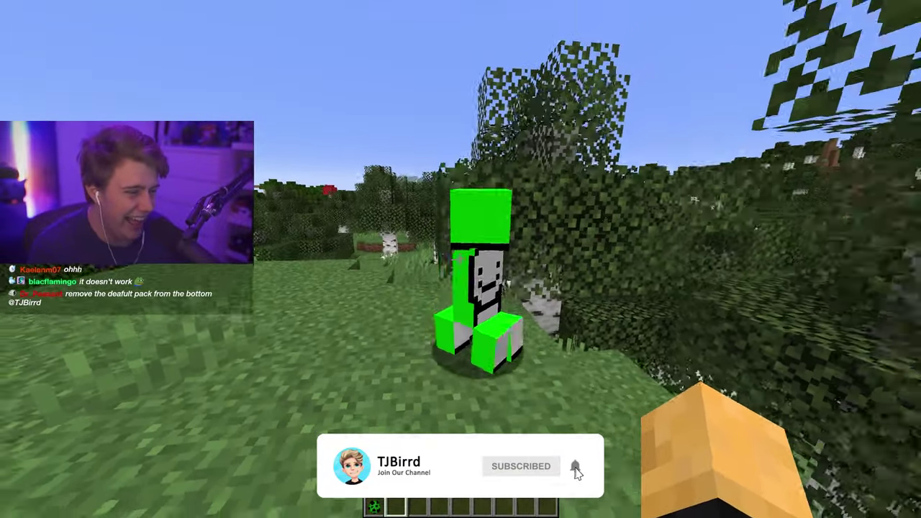
key("w")
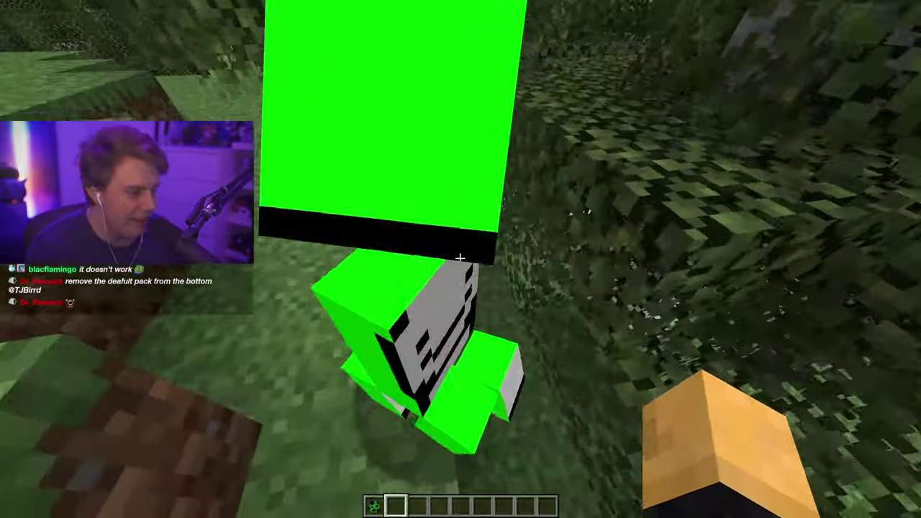
key("s")
key("w")
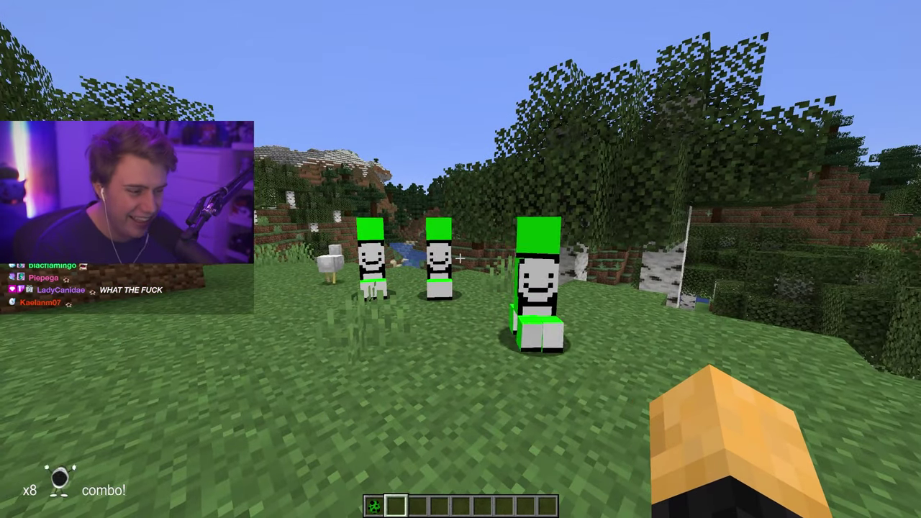
key("w")
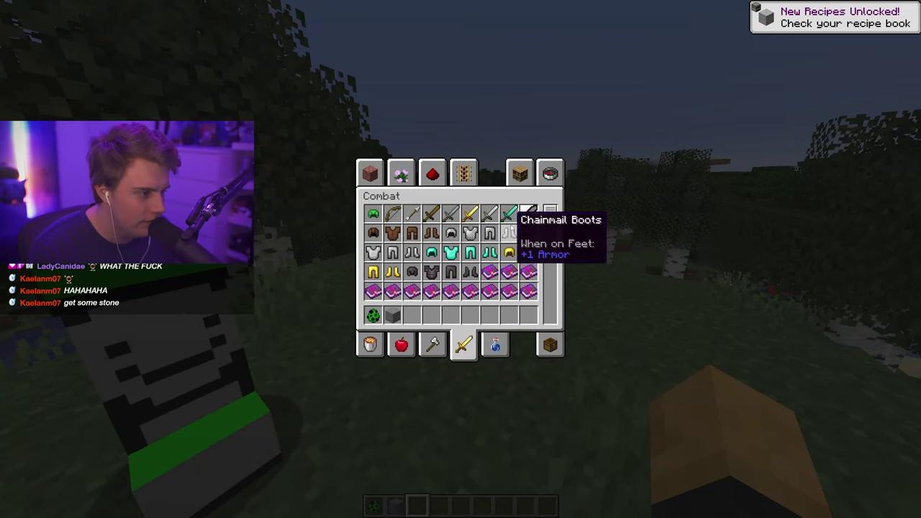
Take the Netherite Sword from the Combat items, view it in hand and throw it onto the grass
key("e")
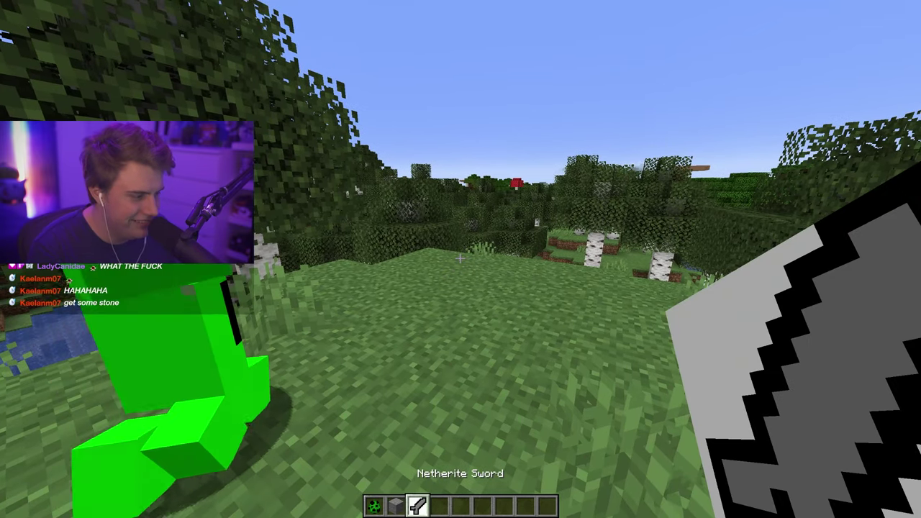
key("q")
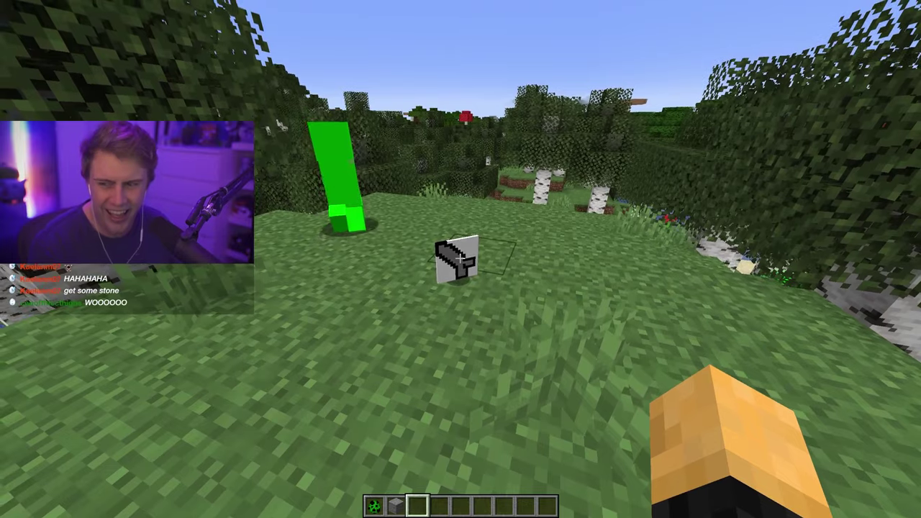
key("w")
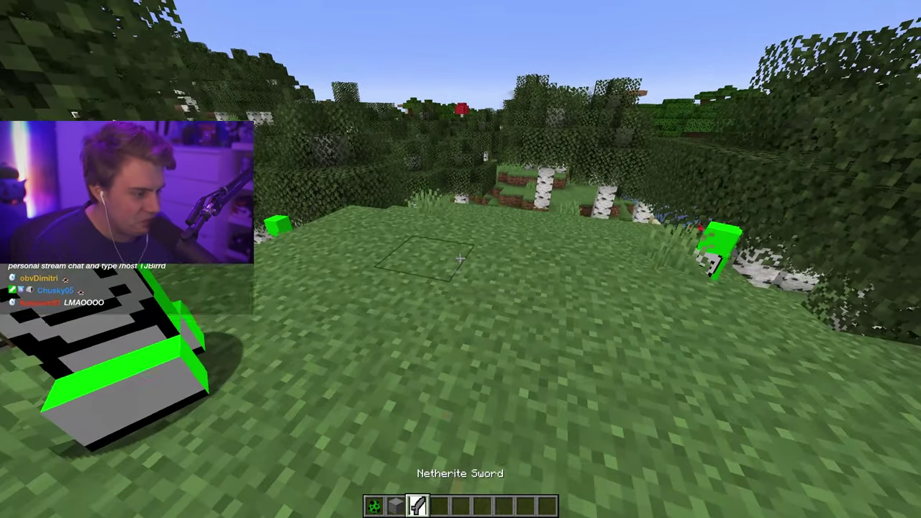
key("w")
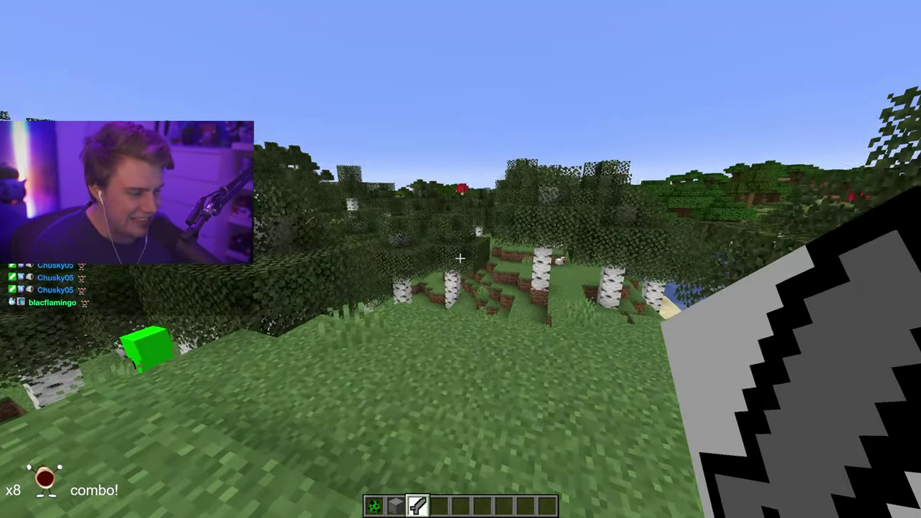
key("q")
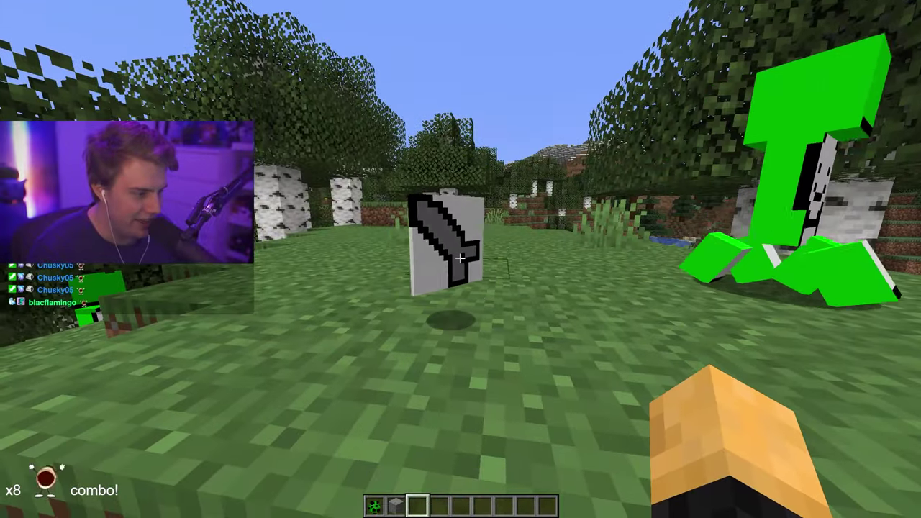
Examine the dropped sword's gun texture from several distances and pick it up again
key("q")
key("s")
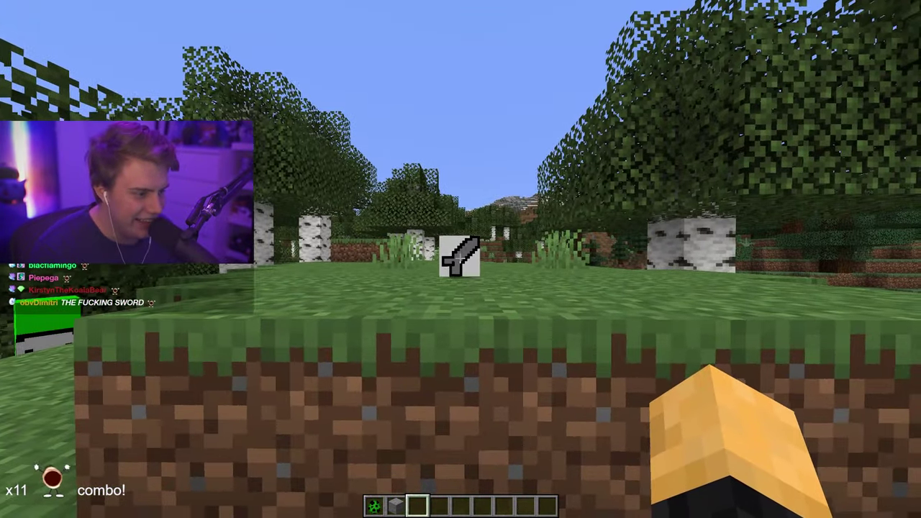
key("space")
key("w")
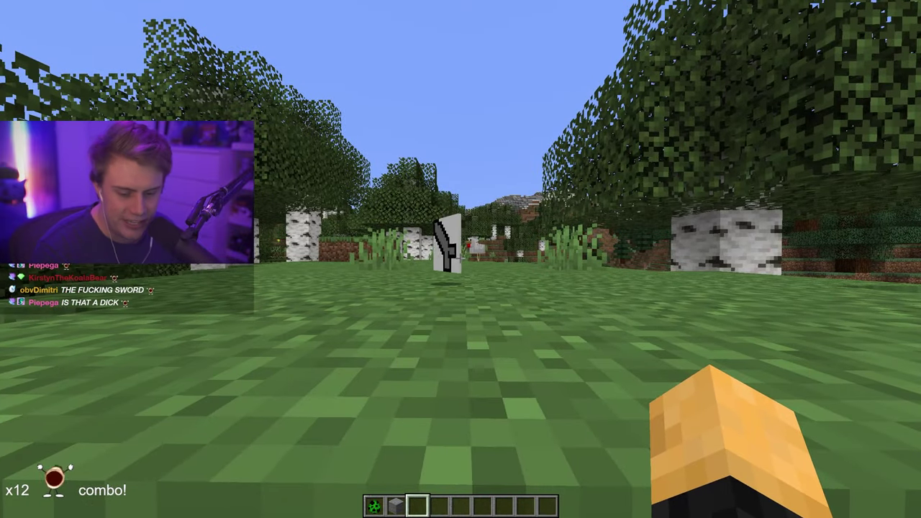
key("s")
key("w")
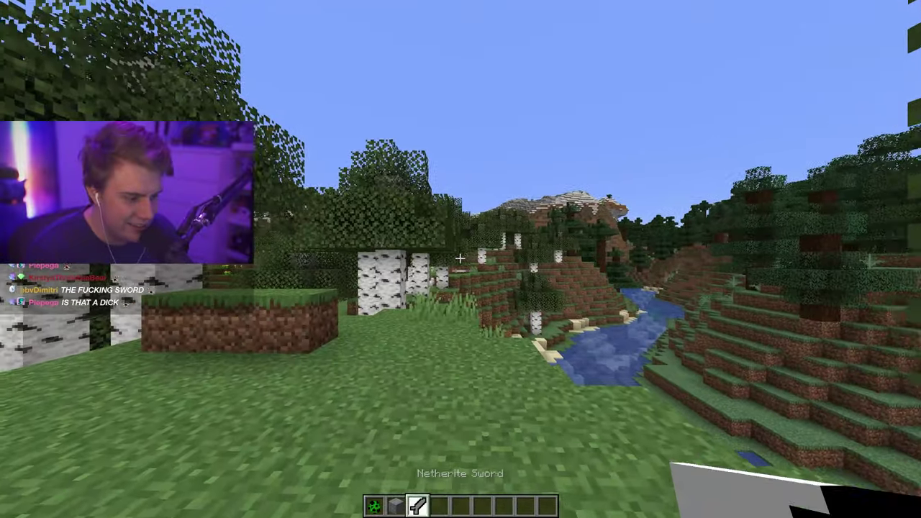
Search the creative inventory for "cow", add the cow spawn egg to the hotbar and spawn three cows
key("e")
key("e")
key("e")
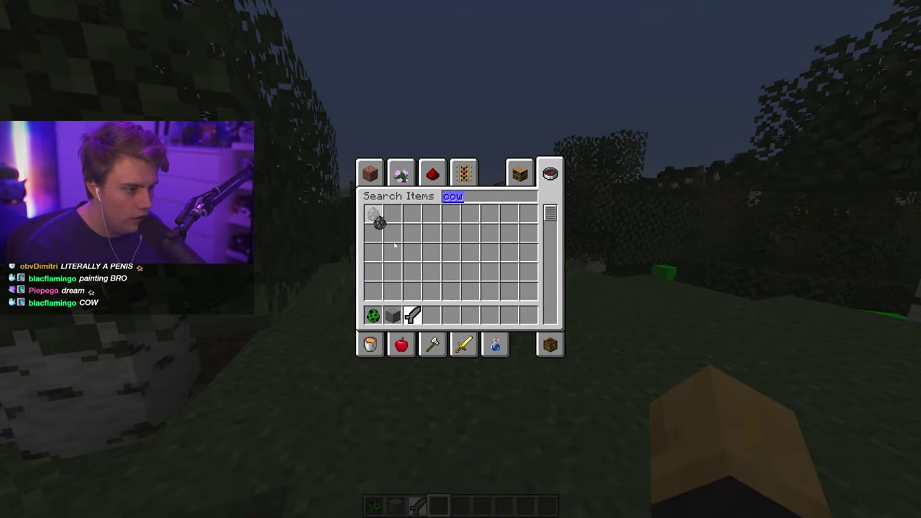
left_click(431, 315)
key("Escape")
right_click(460, 259)
right_click(461, 259)
right_click(461, 259)
scroll(461, 259, "down", 2)
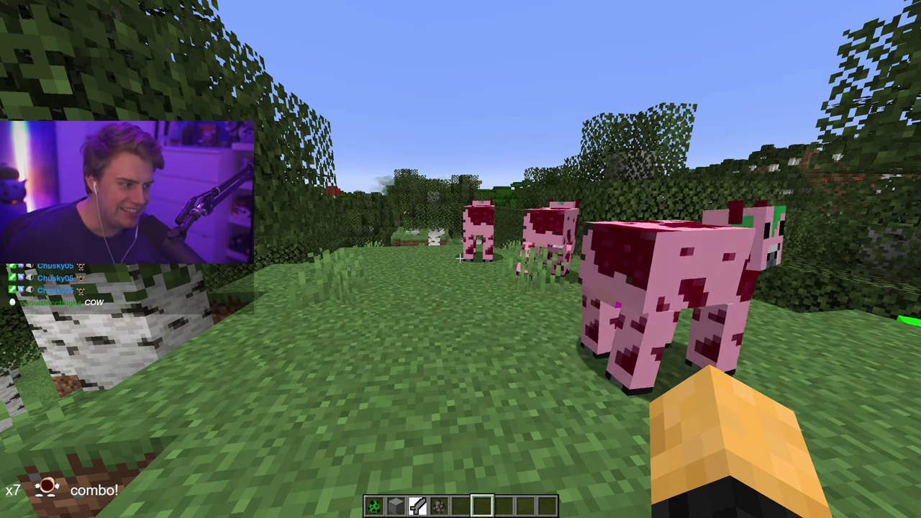
Walk around the spawned cows to inspect the pink and red pattern on their bodies and legs
key("w")
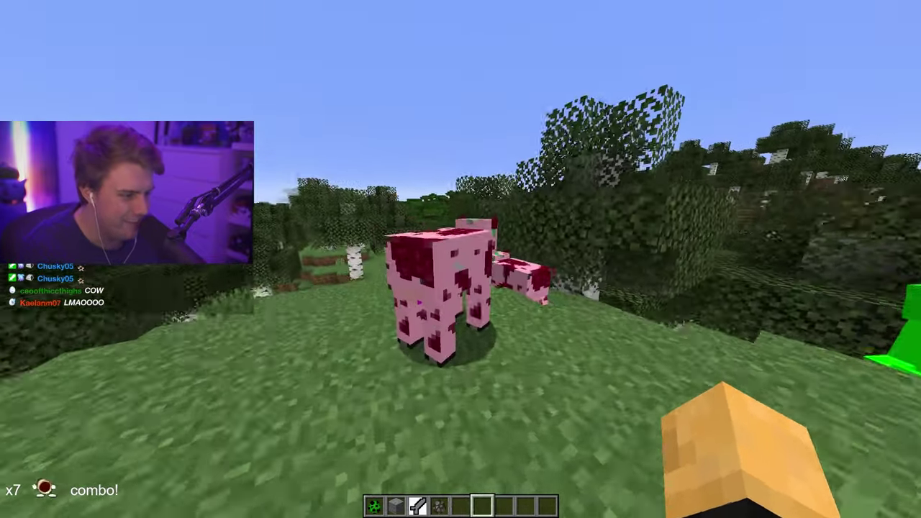
key("w")
key("a")
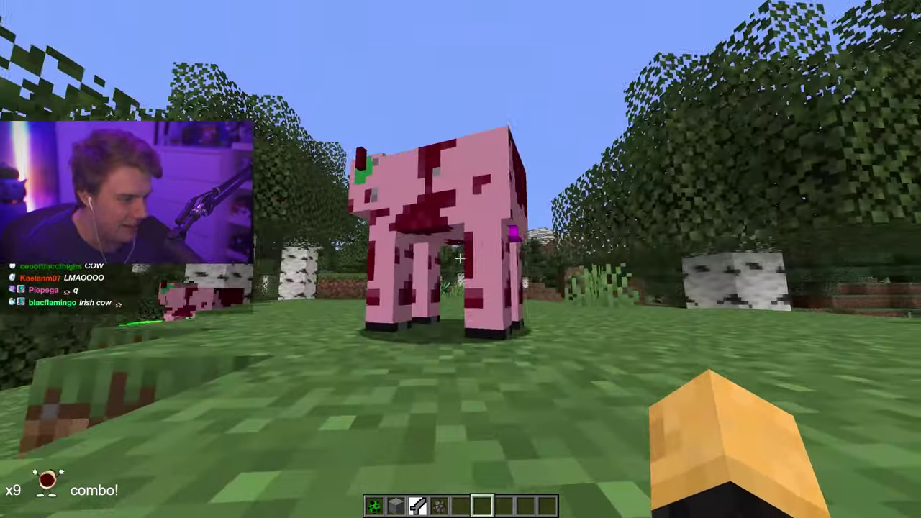
Switch to Spectator Mode and inspect the cow's face, side and back, including from above
key("F3+n")
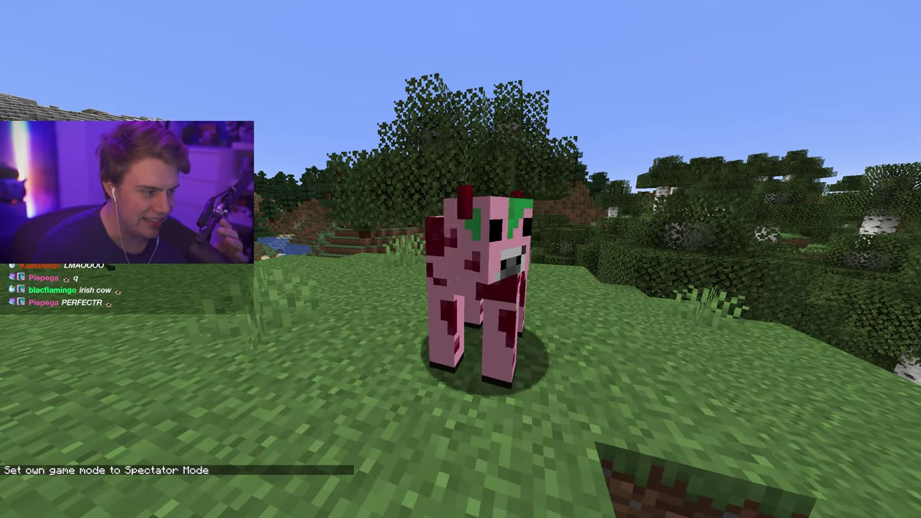
key("w")
key("d")
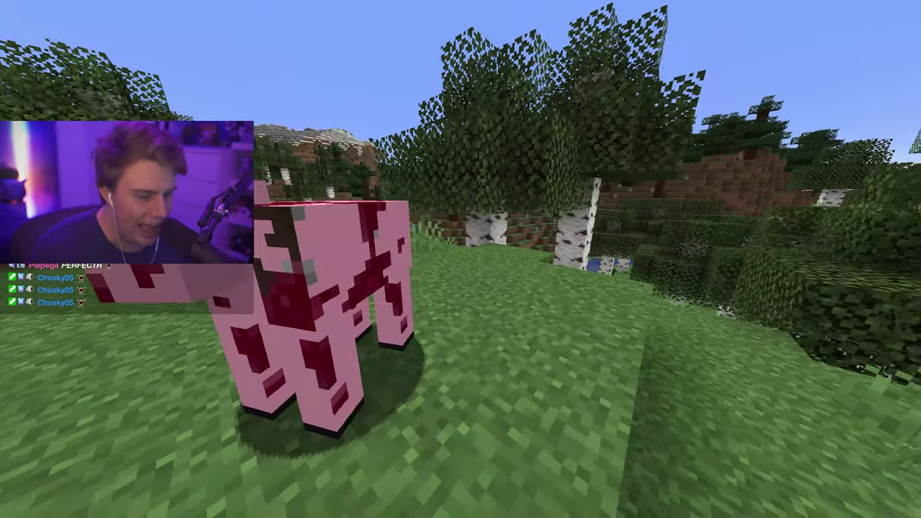
key("a")
key("space")
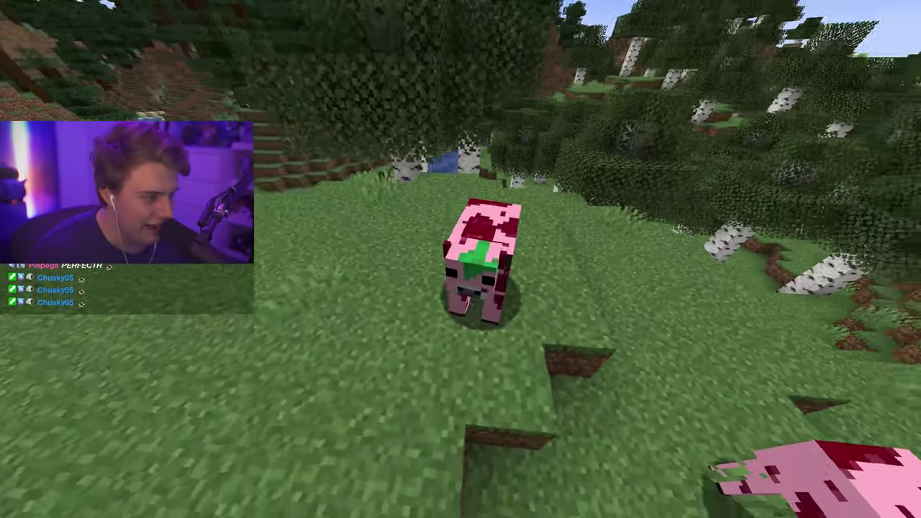
key("w")
key("shift")
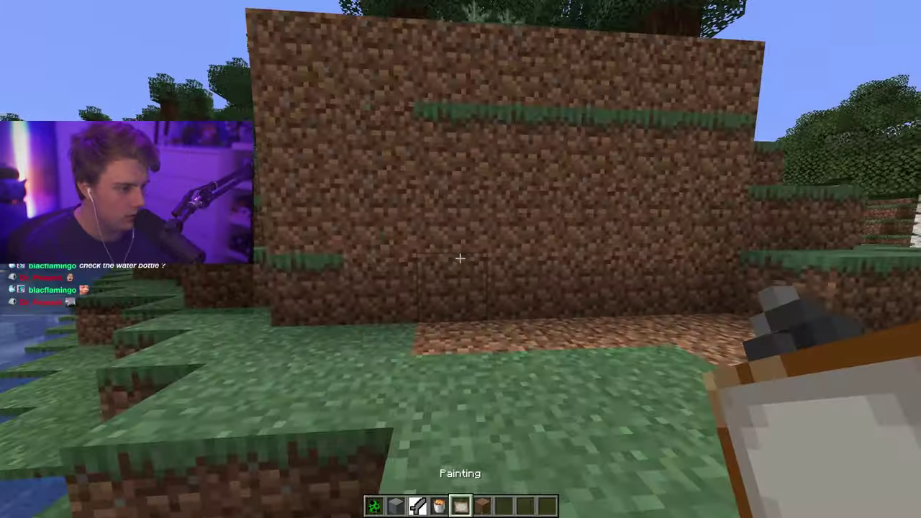
Place a painting on the dirt wall, then break and replace it to cycle through the different custom images
right_click(461, 259)
left_click(461, 259)
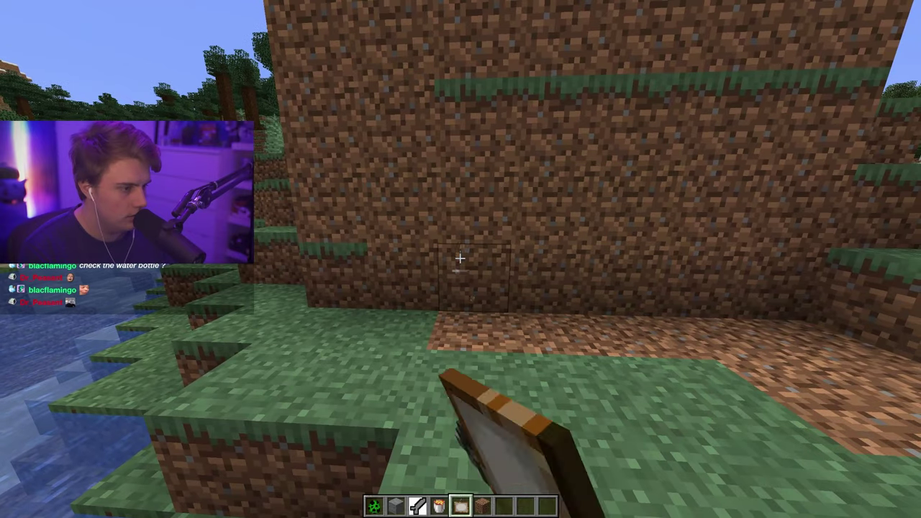
right_click(461, 259)
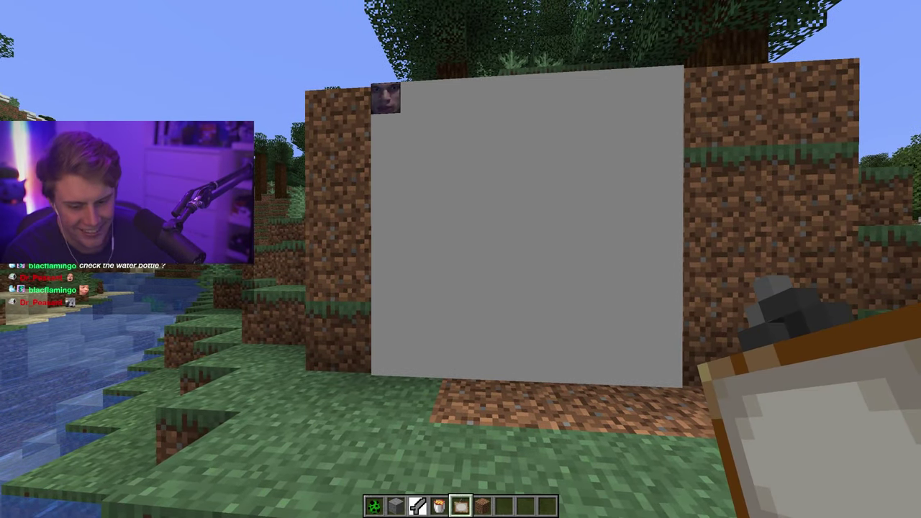
left_click(460, 258)
right_click(460, 259)
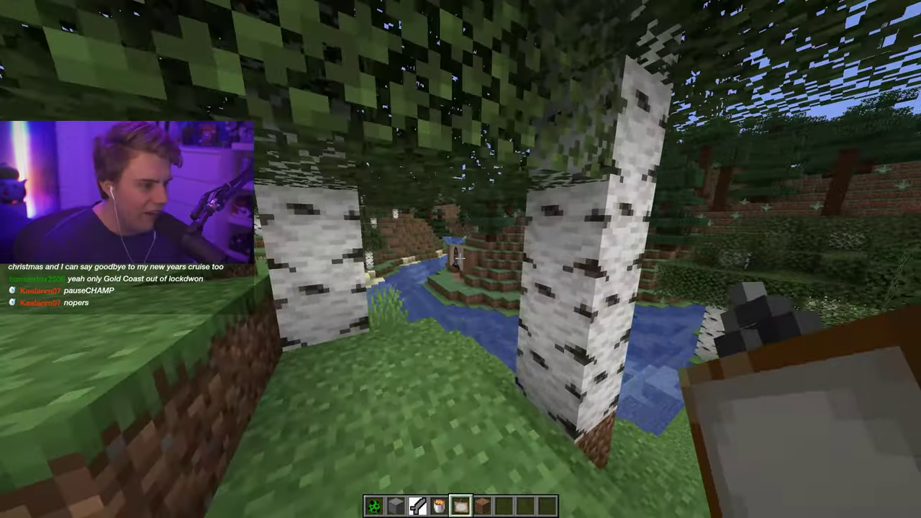
Travel over the river to the dirt wall with an empty hand and view the long-haired portrait painting
key("w")
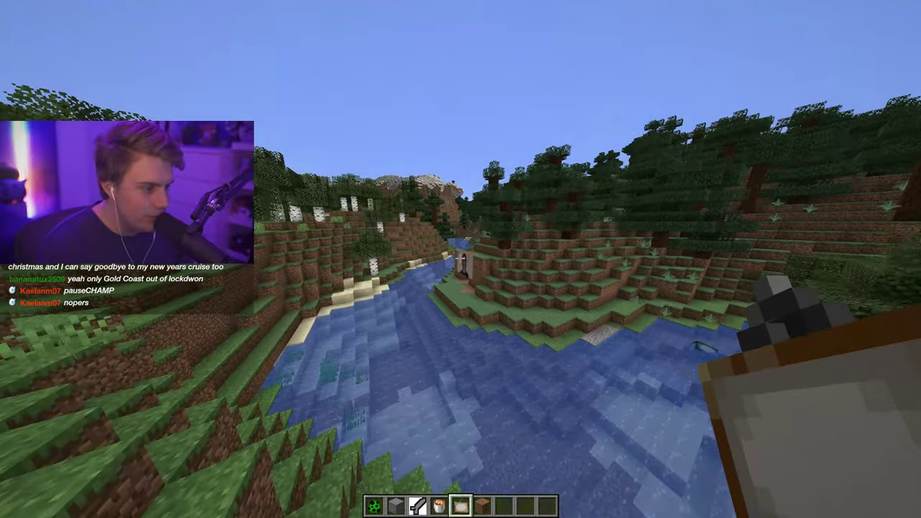
scroll(460, 259, "down", 2)
key("w")
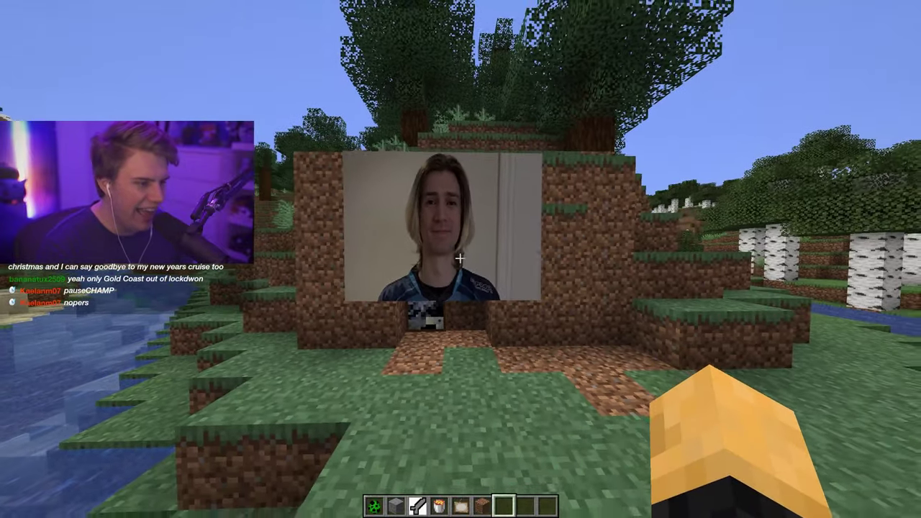
key("w")
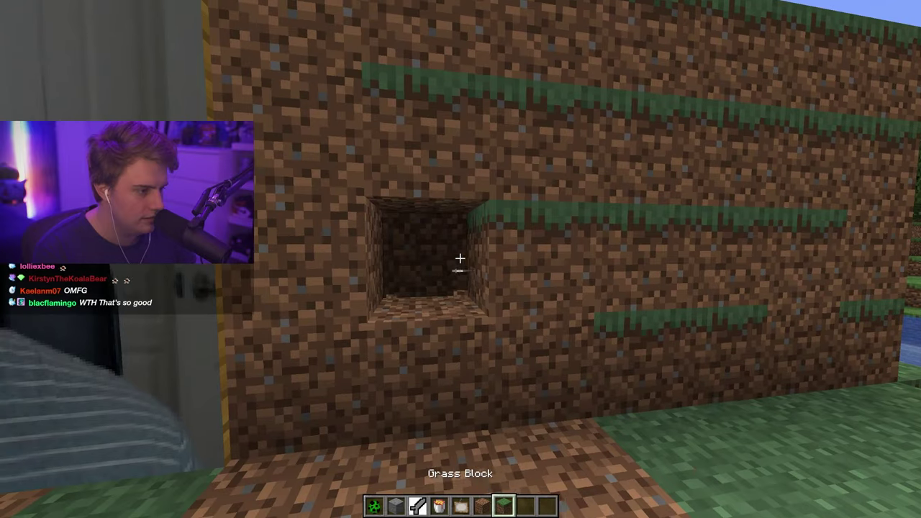
Fill the hole in the wall with a dirt block, hang another painting beside the existing portrait and view it up close
scroll(461, 258, "up", 1)
right_click(461, 259)
key("s")
scroll(461, 259, "up", 1)
right_click(460, 259)
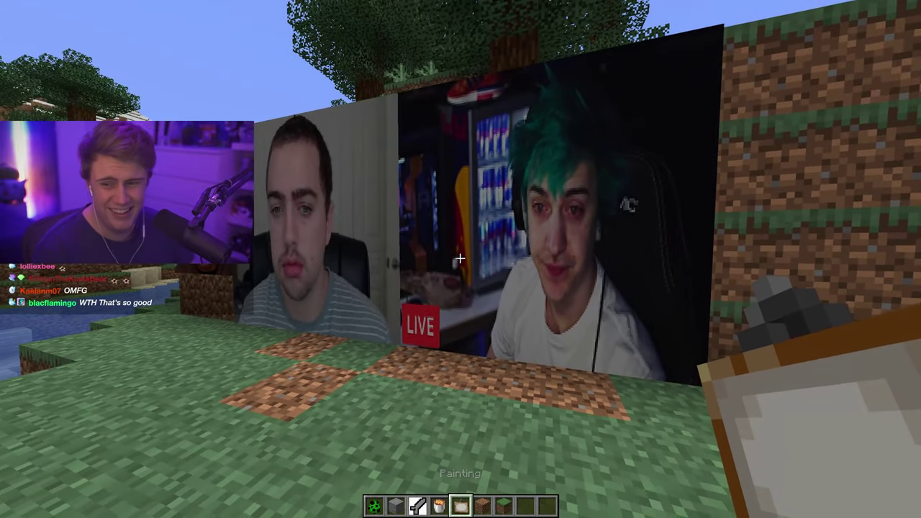
key("w")
key("w")
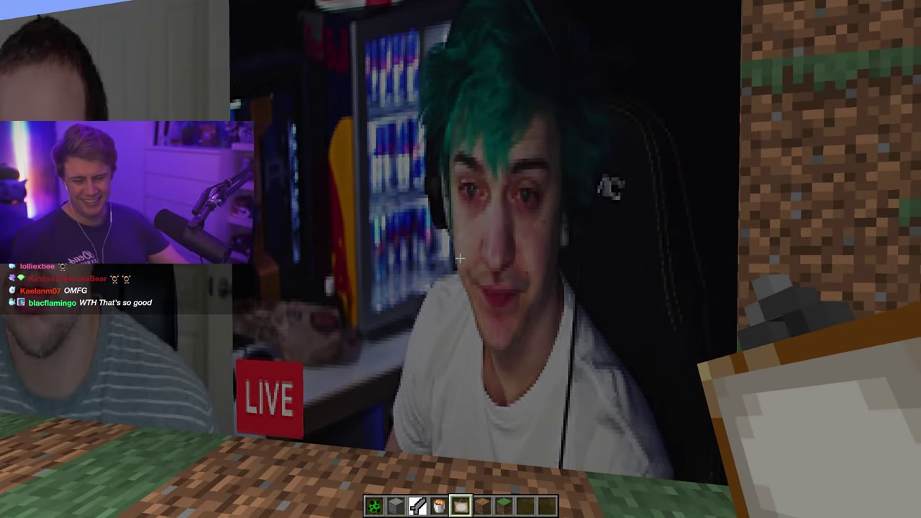
Back away from the portraits, pick the dirt block and extend the dirt wall beyond the green-haired portrait towards the river
key("w")
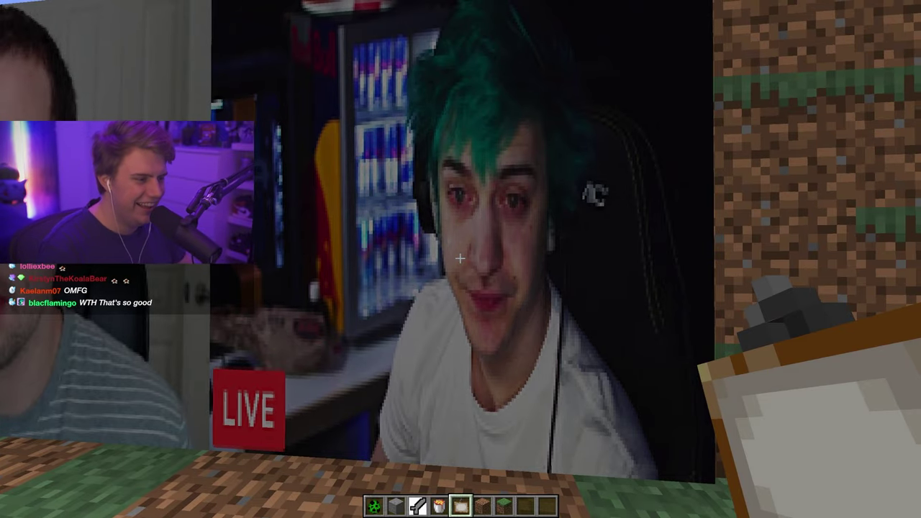
key("s")
key("w")
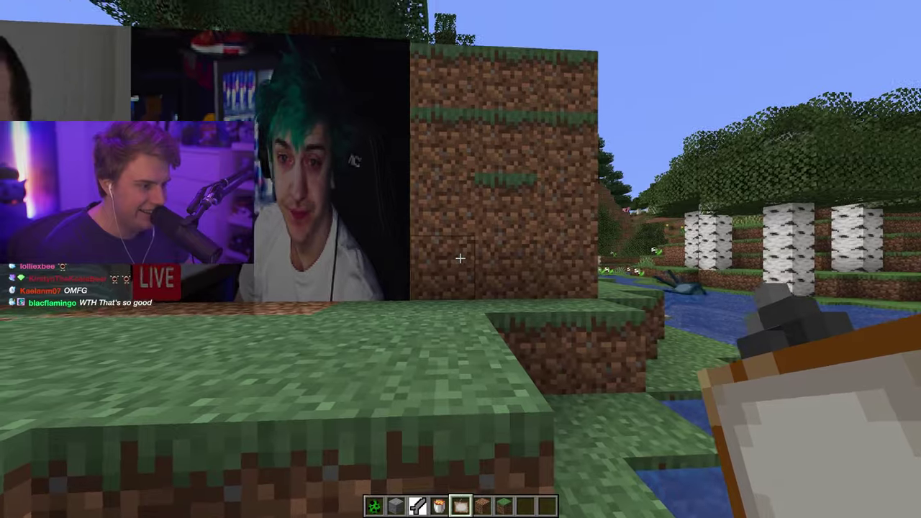
key("w")
middle_click(460, 258)
key("d")
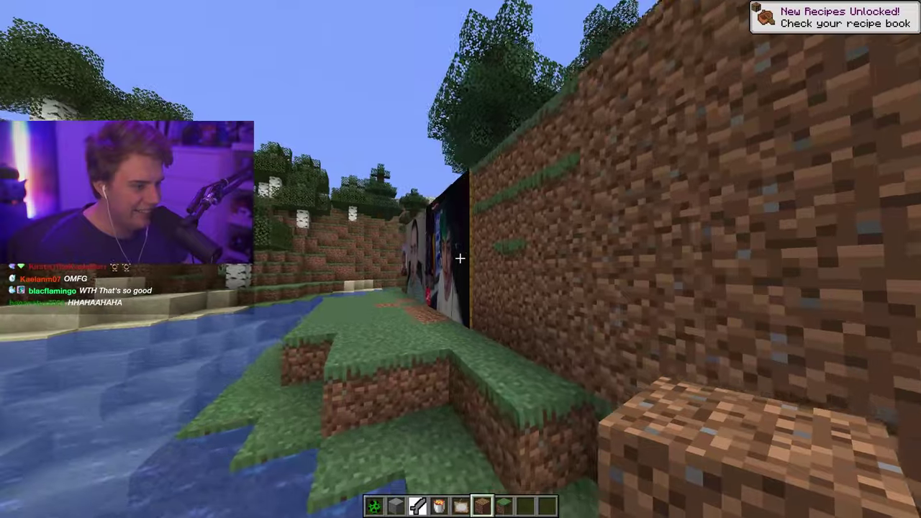
key("a")
left_click(460, 258)
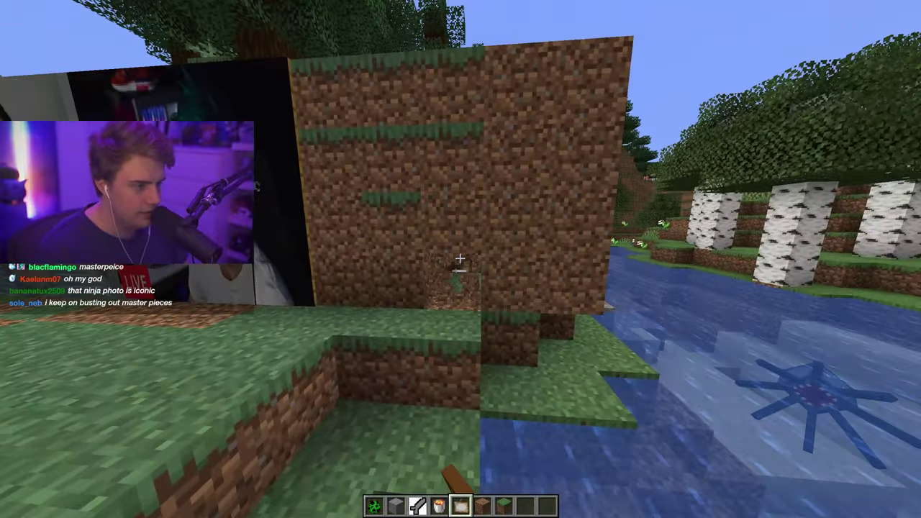
Hang a painting on the extended wall, breaking and replacing it until the large close-up face image is shown
key("w")
key("6")
scroll(460, 258, "up", 1)
right_click(460, 258)
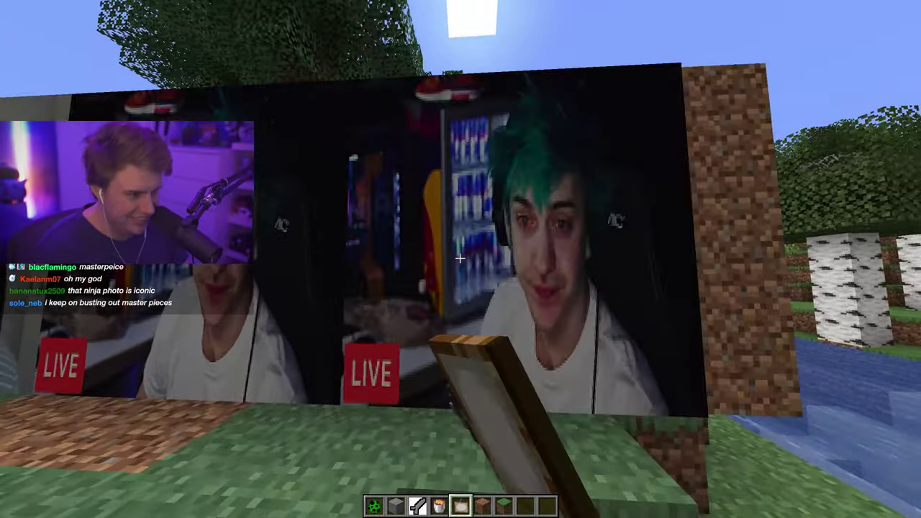
left_click(460, 258)
key("s")
right_click(460, 259)
key("w")
left_click(459, 258)
right_click(460, 258)
key("d")
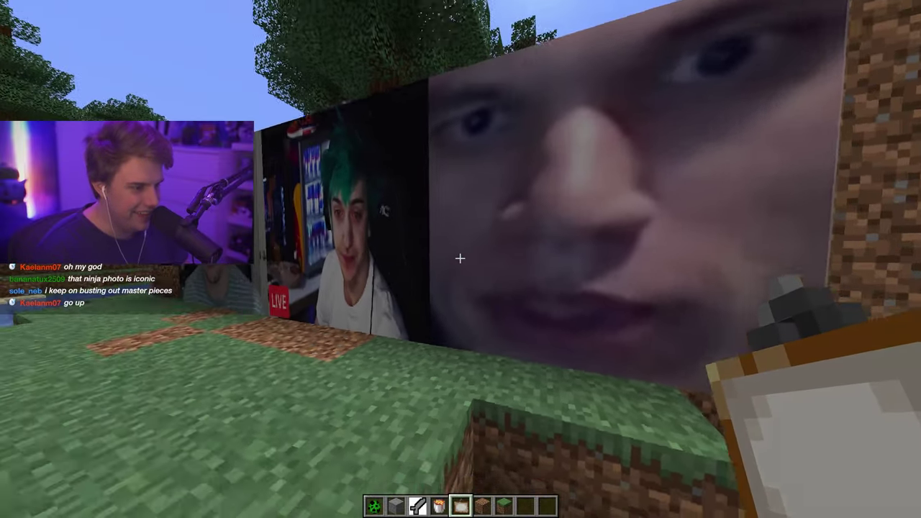
Spawn several pigs on the grass in front of the paintings and inspect the custom pig texture from the front and above
scroll(460, 258, "down", 3)
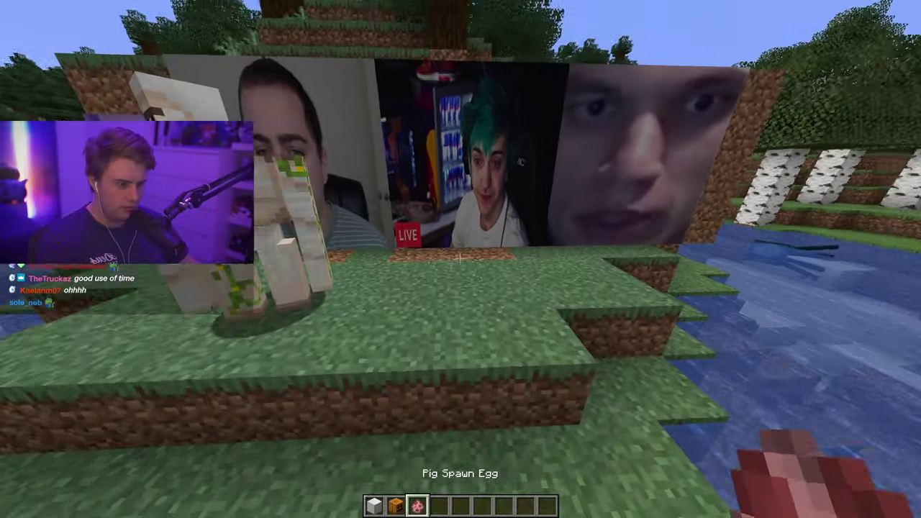
right_click(460, 257)
right_click(460, 257)
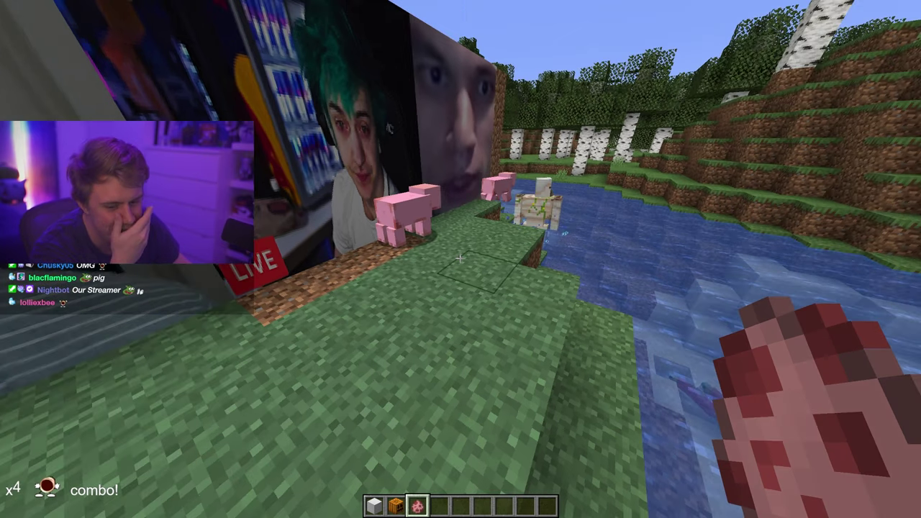
right_click(461, 259)
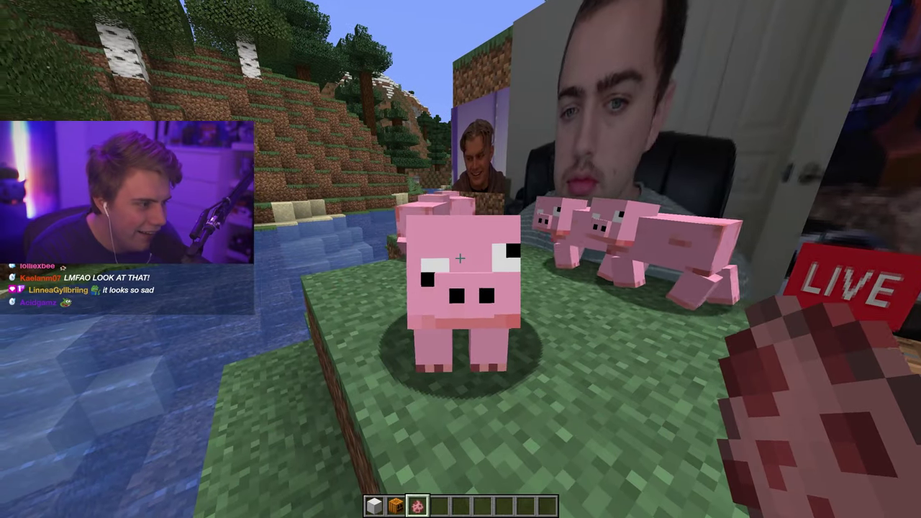
key("w")
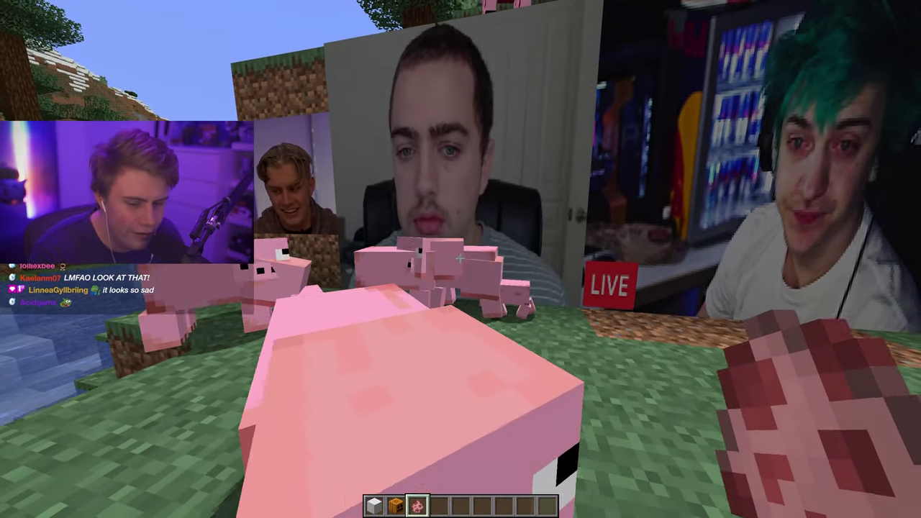
Walk along the grass with an empty hand and view the creeper and the full row of custom paintings
key("4")
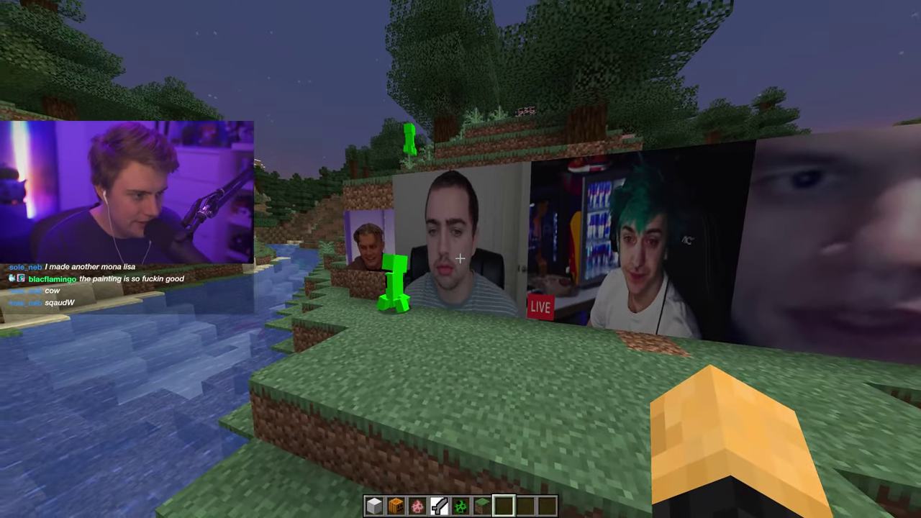
key("w")
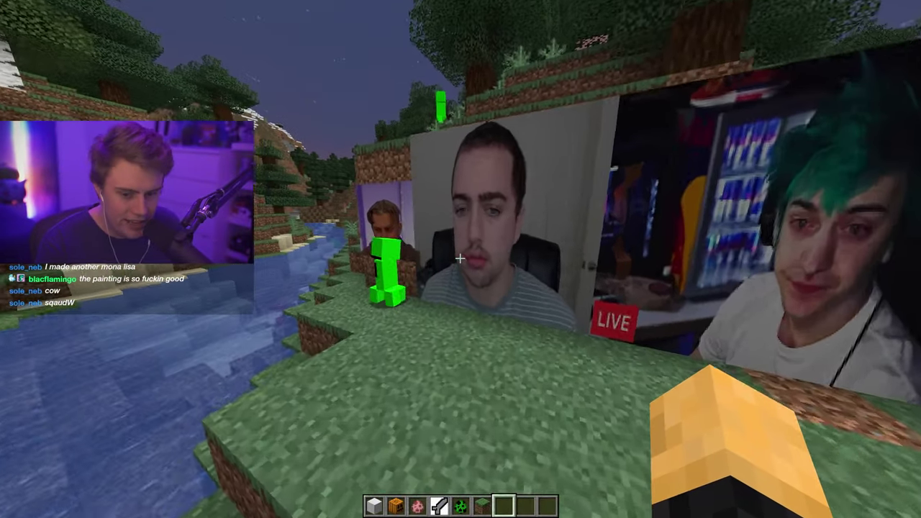
key("w")
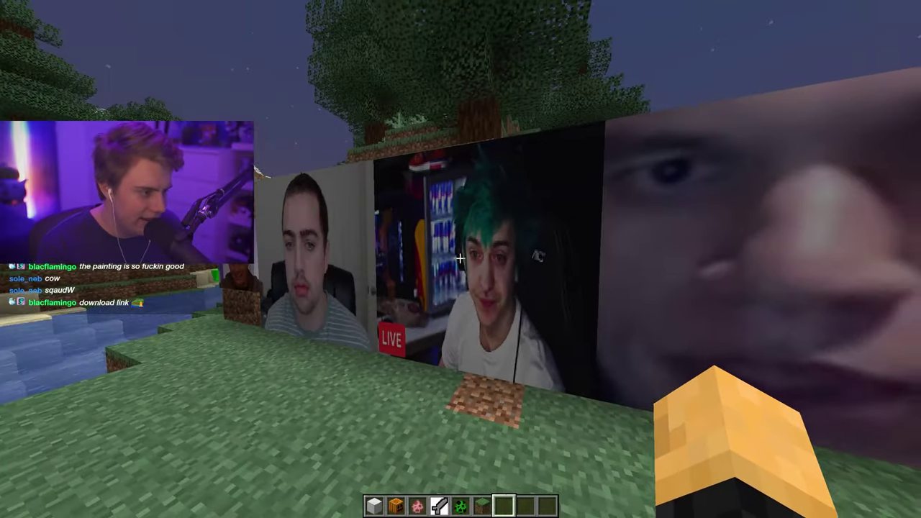